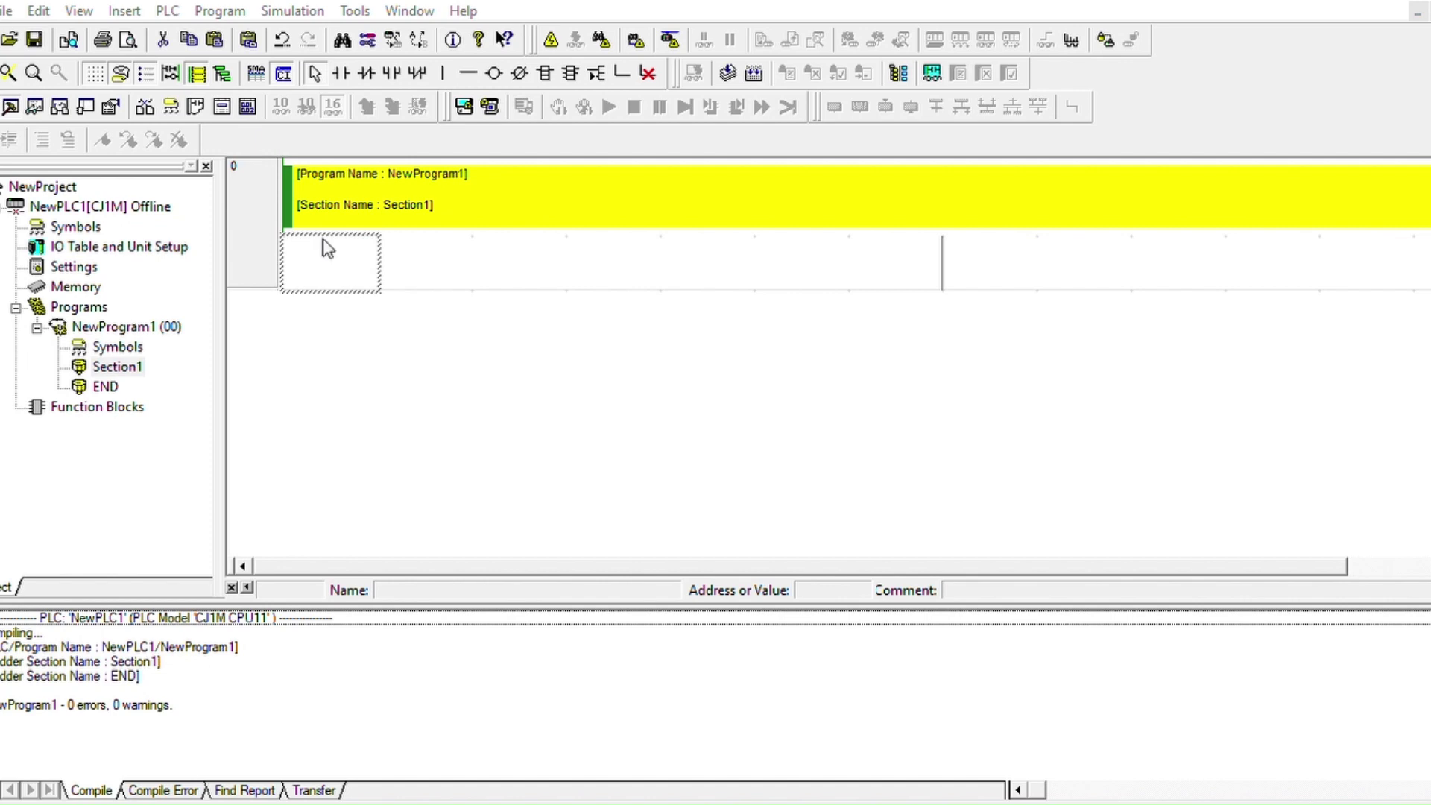
Step: Place contact 0.00 Start and a normally closed W1.00 motor start contact, wired rightward
key("Return")
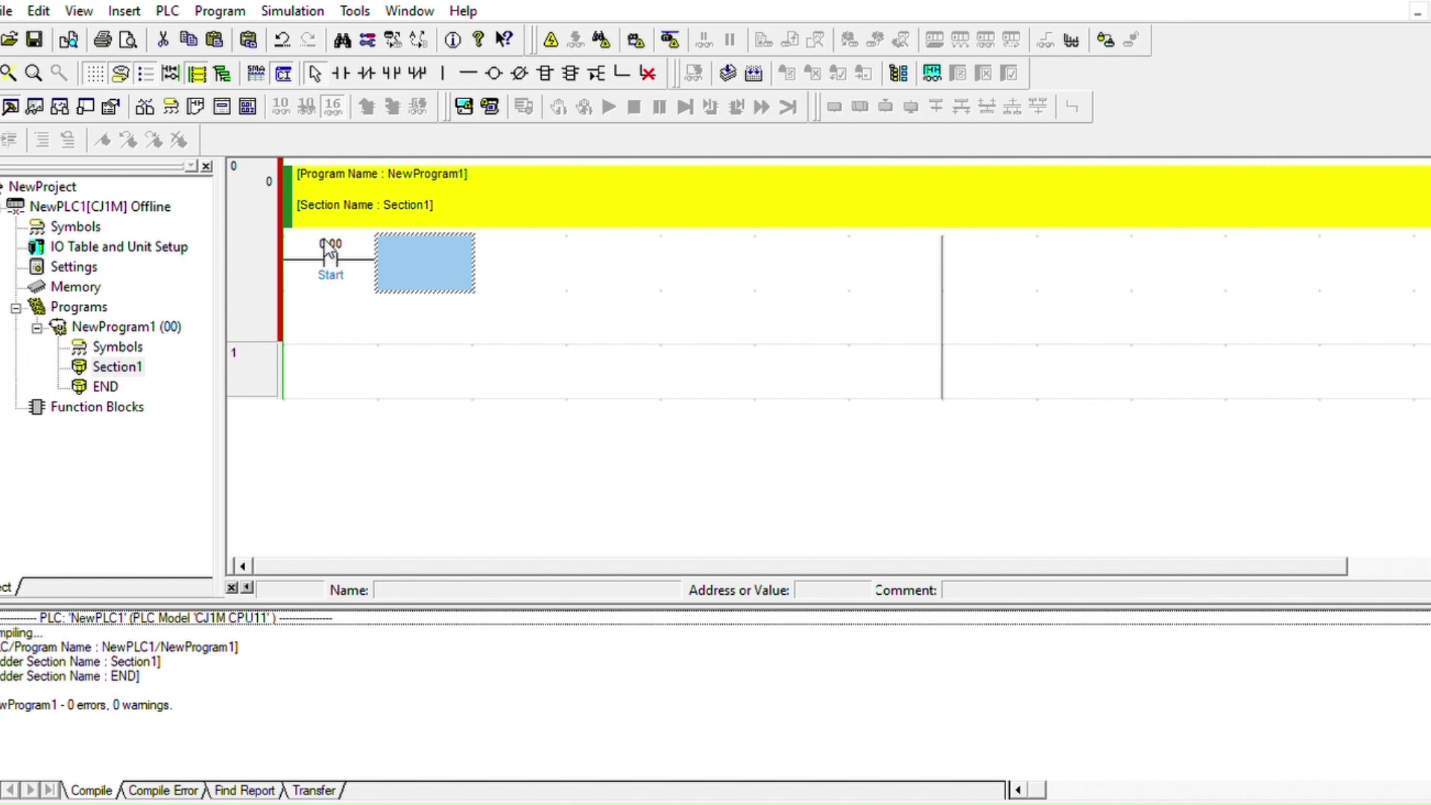
left_click(331, 255)
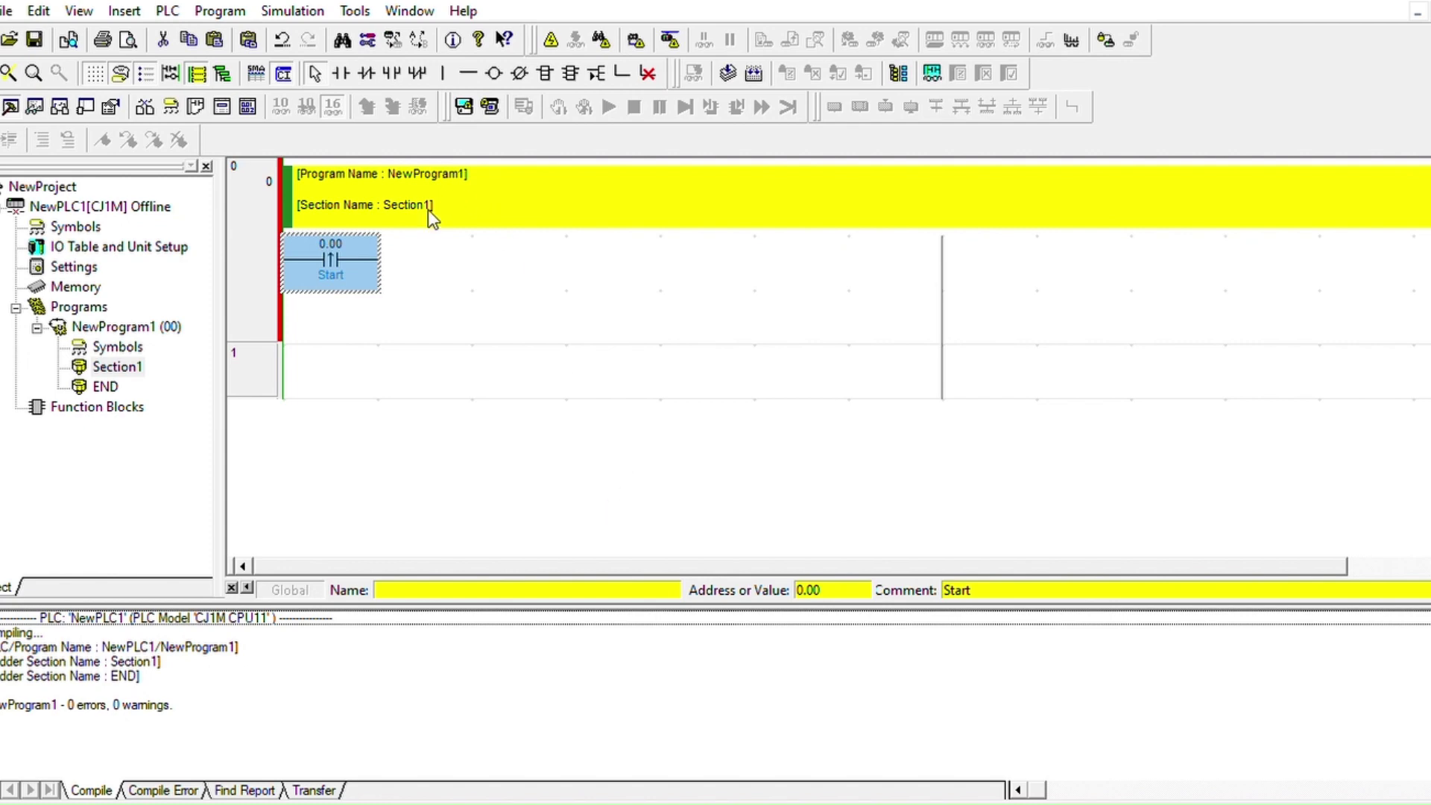
left_click(411, 242)
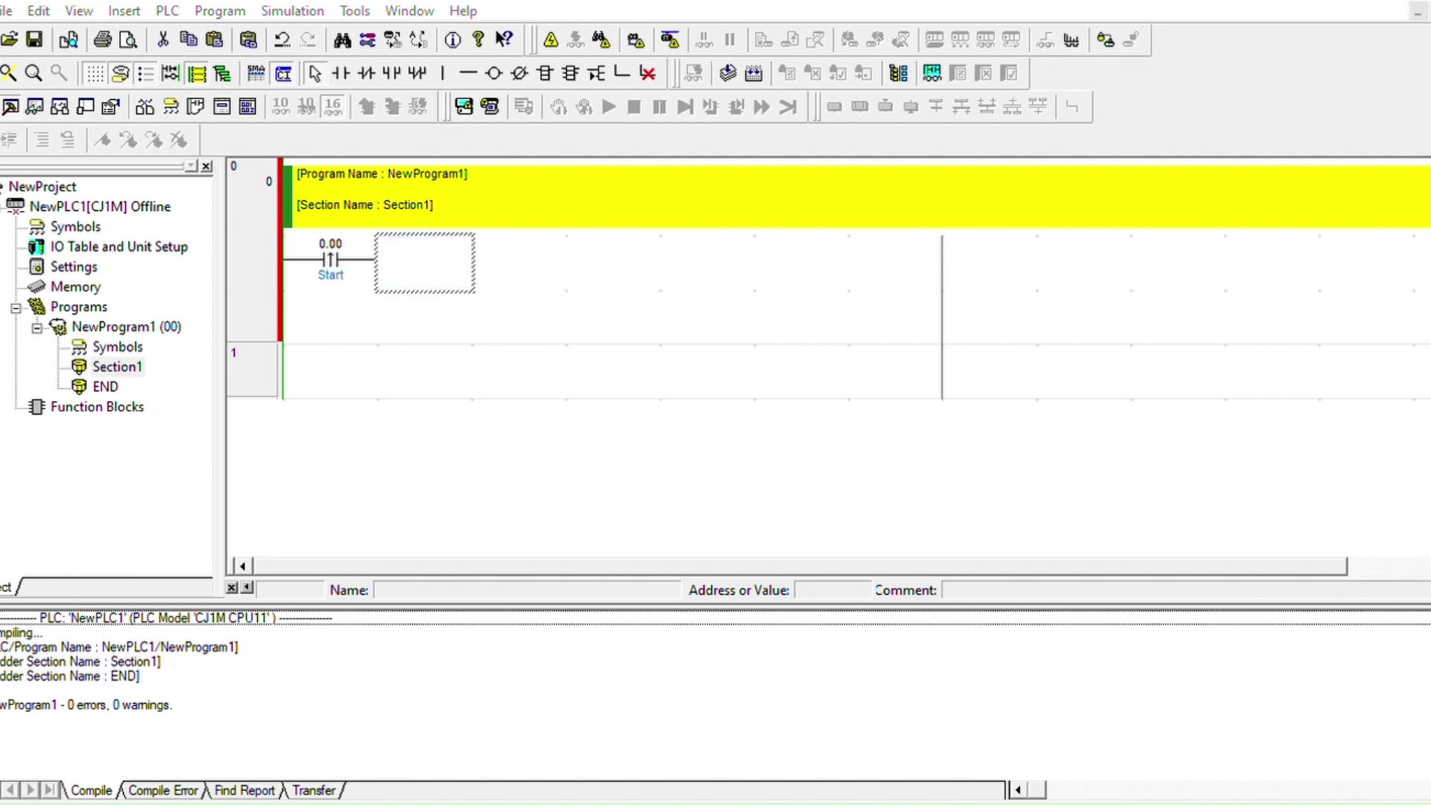
key("Return")
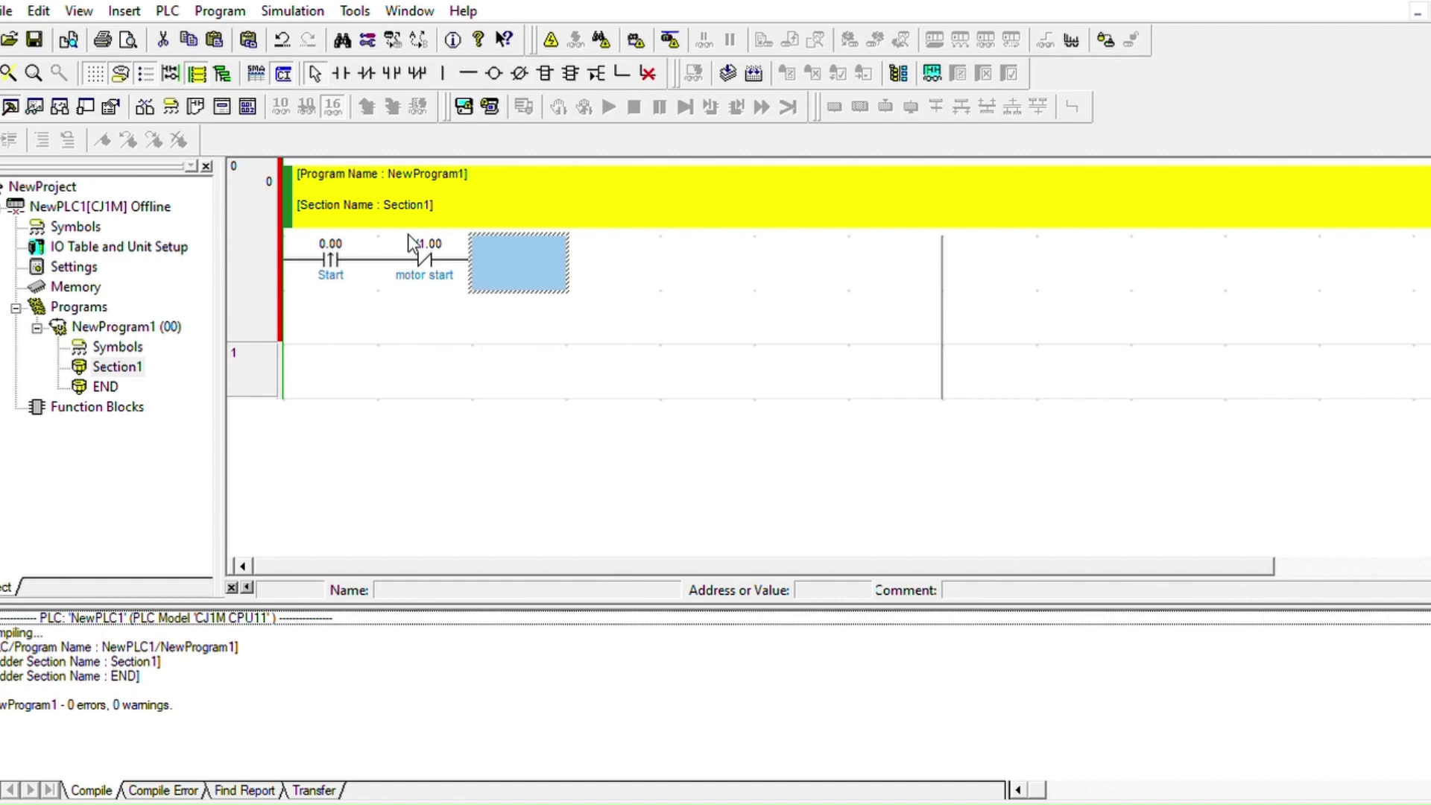
key("Right")
key("Right")
key("Right")
key("Right")
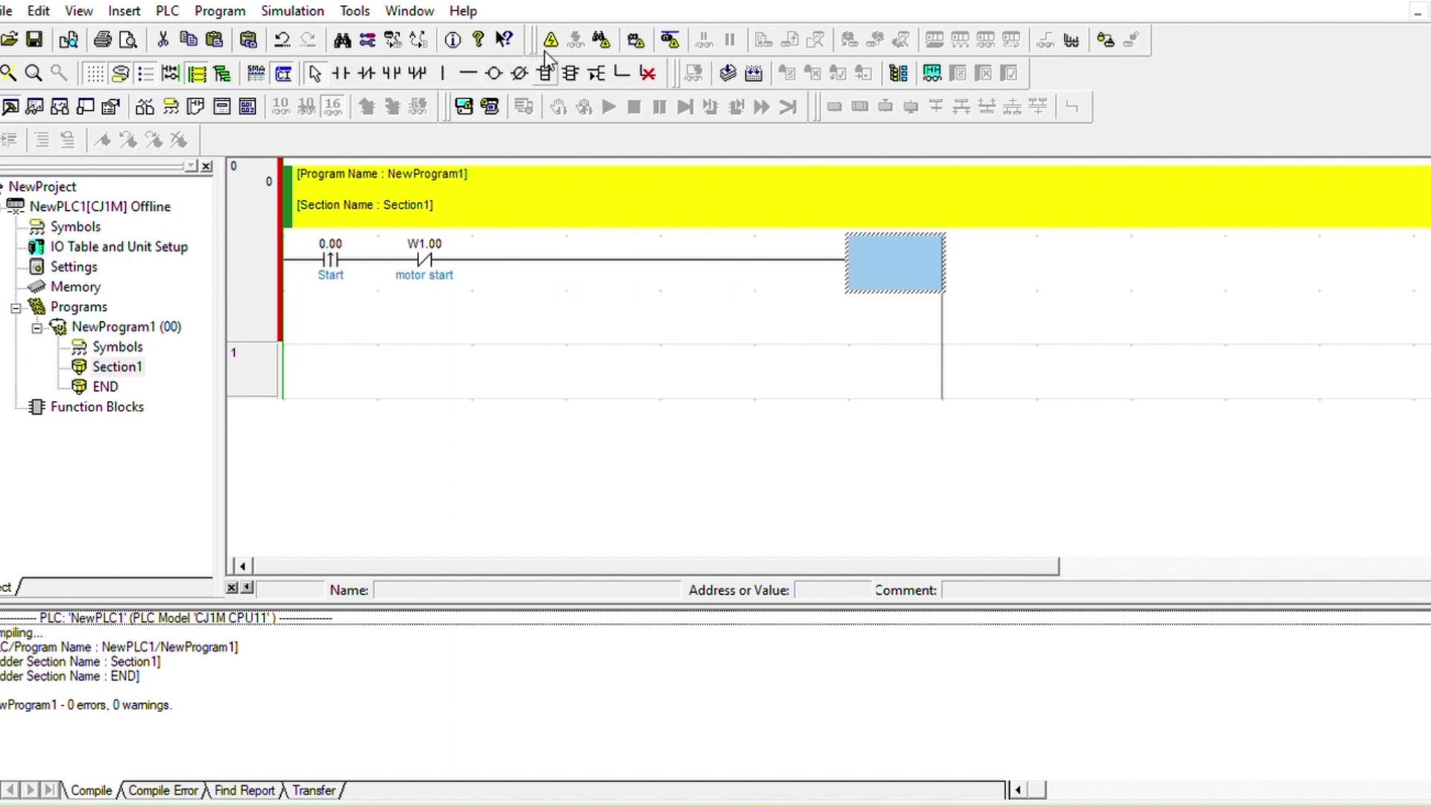
Step: Insert a SET instruction at the output end of rung 0
left_click(546, 73)
left_click(910, 258)
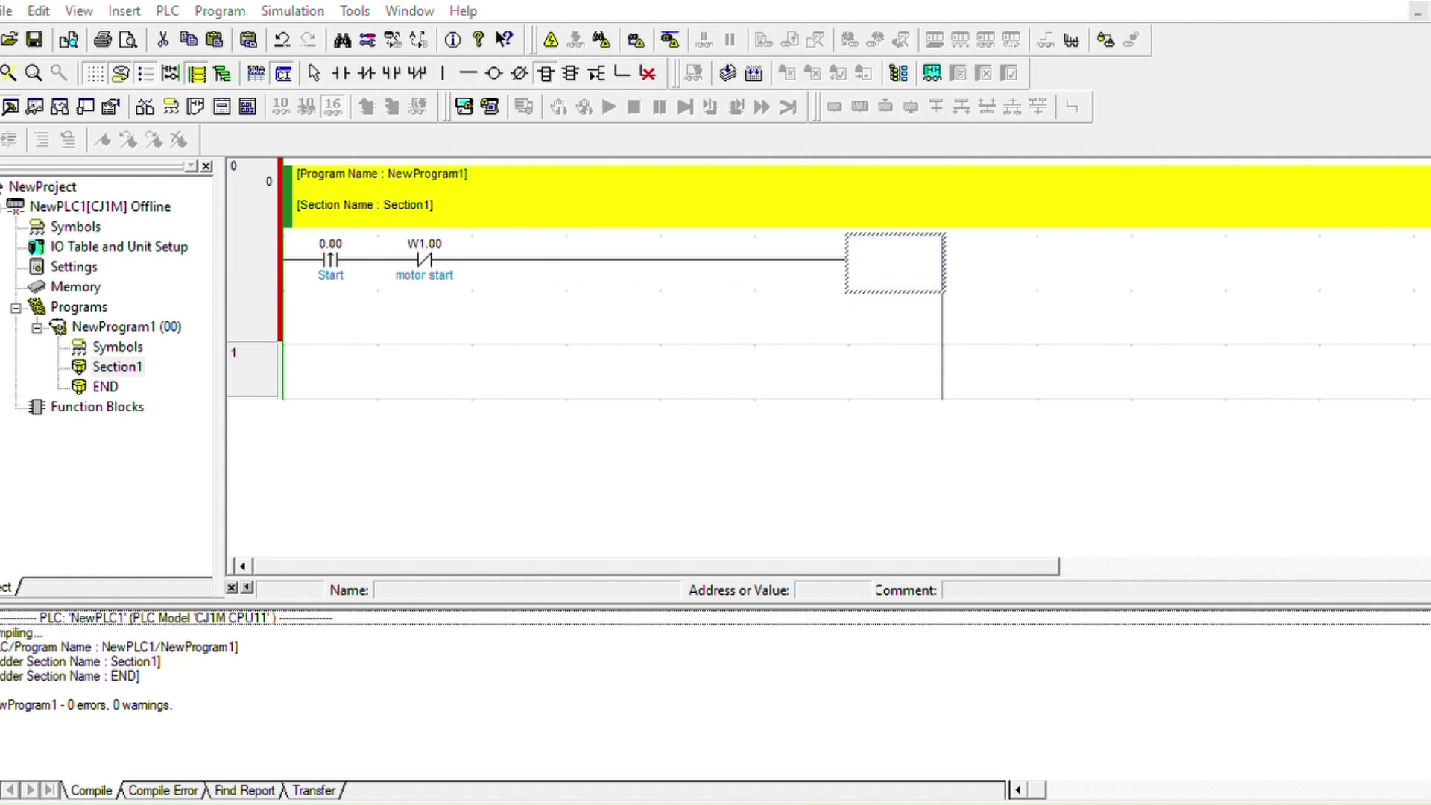
key("Return")
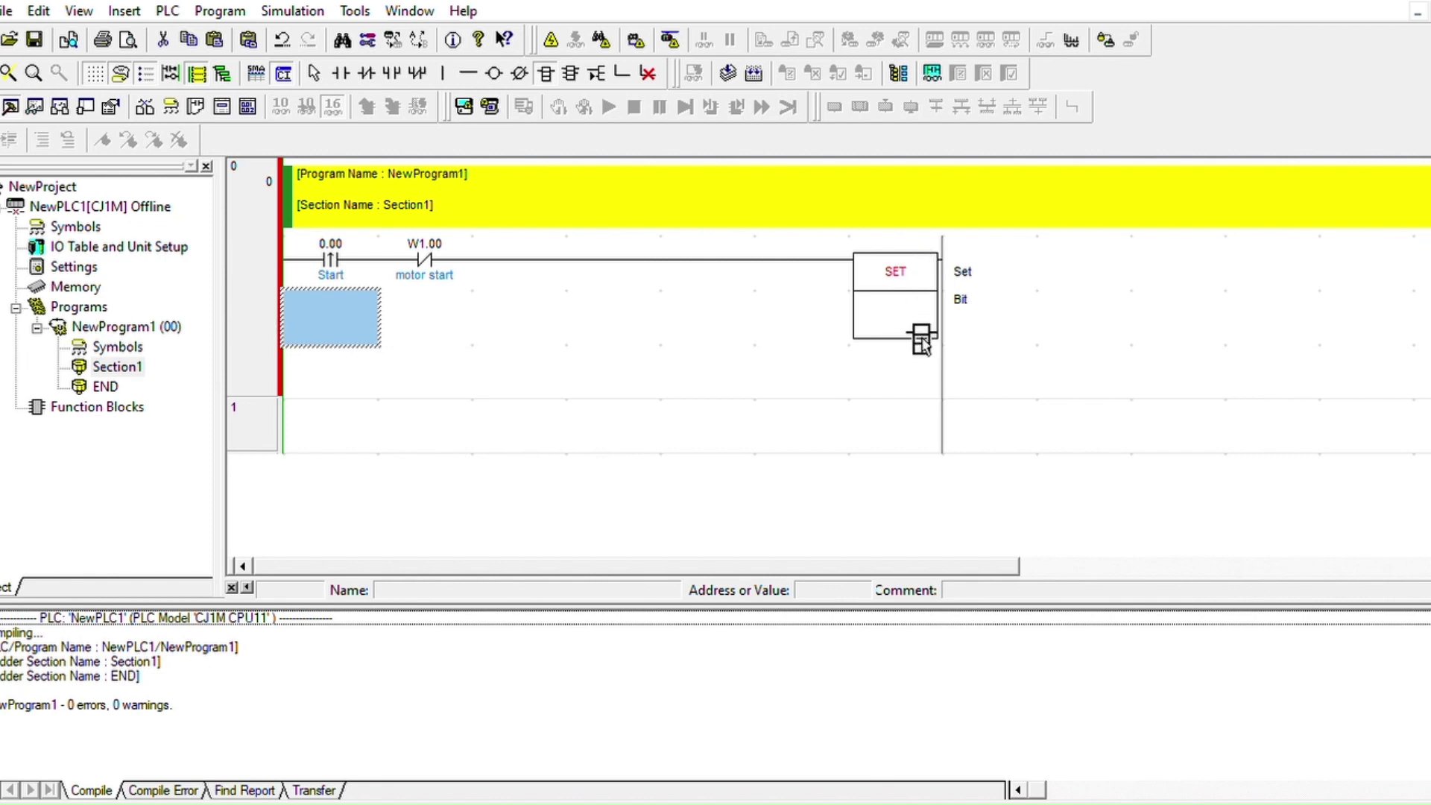
Step: Give the SET instruction operand W1.00 motor start and go online with the simulator
key("alt+3")
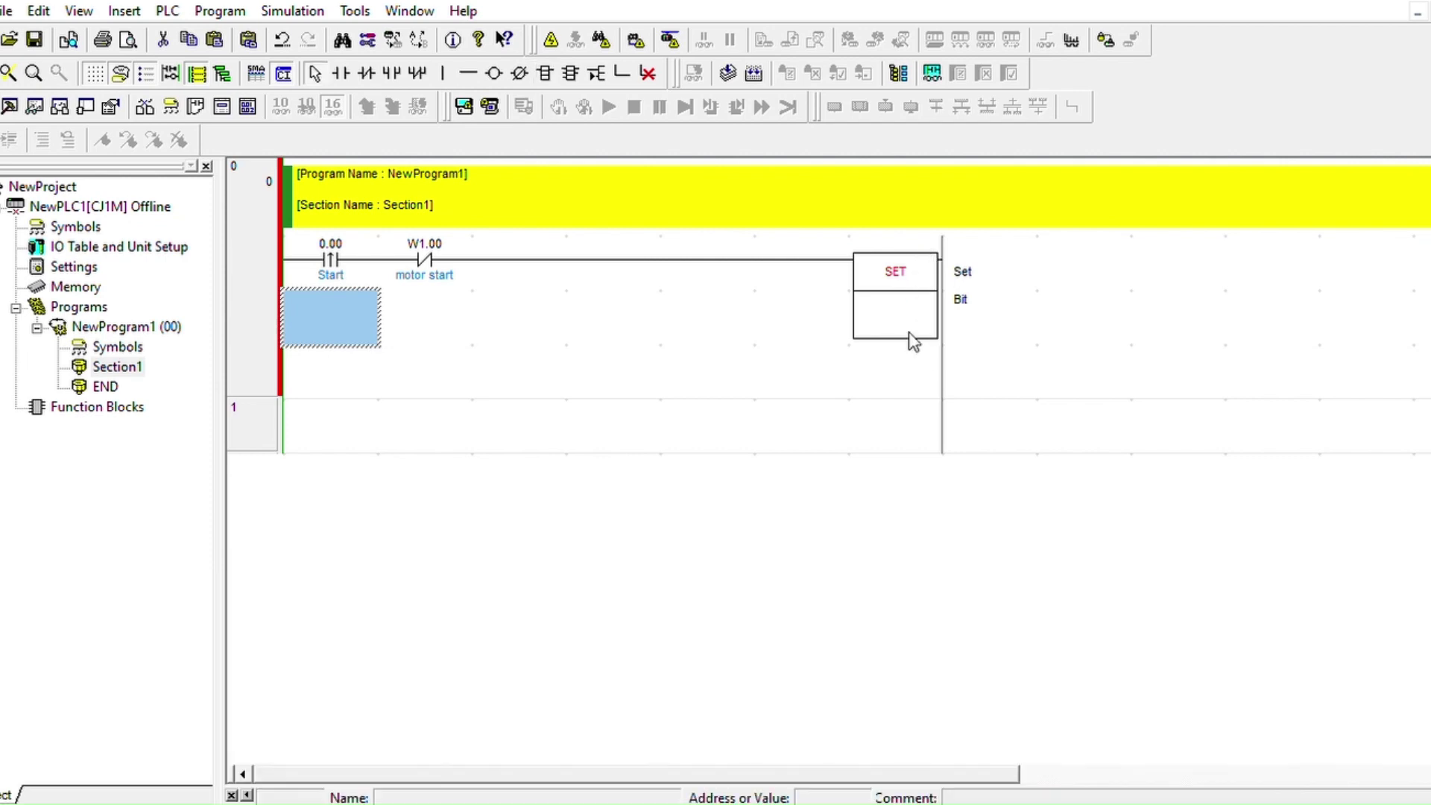
left_click(930, 301)
left_click(930, 301)
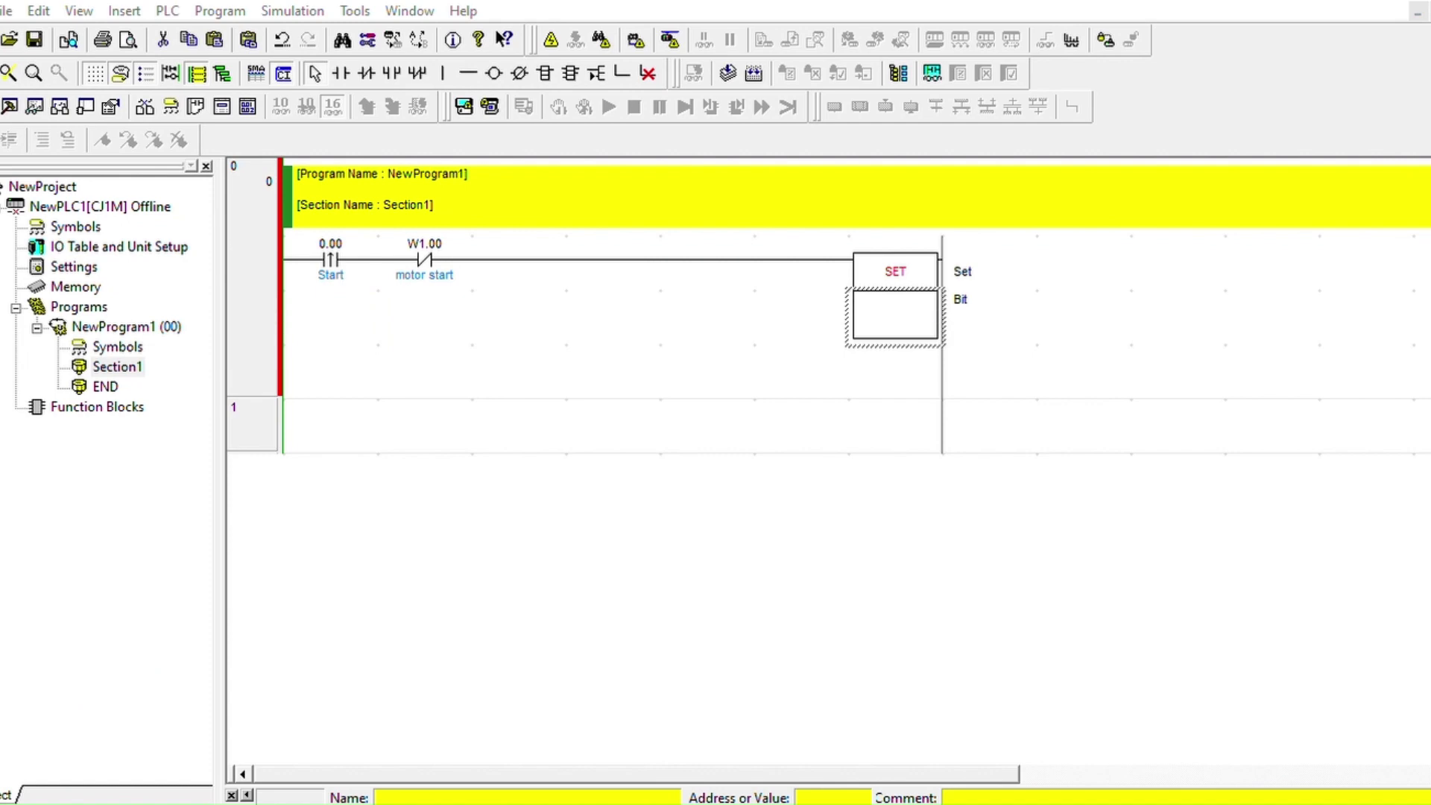
type("W1.00")
key("Return")
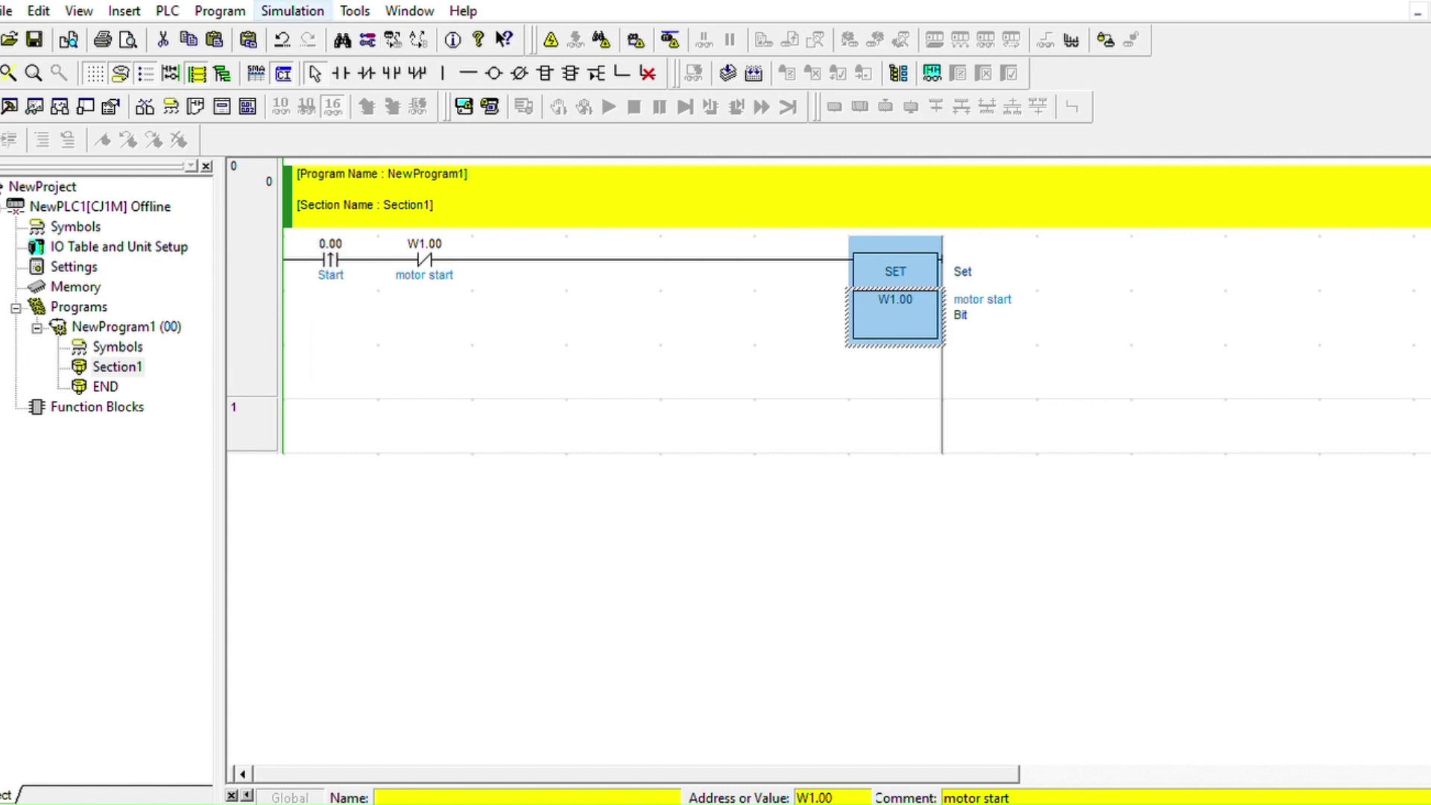
key("ctrl+shift+w")
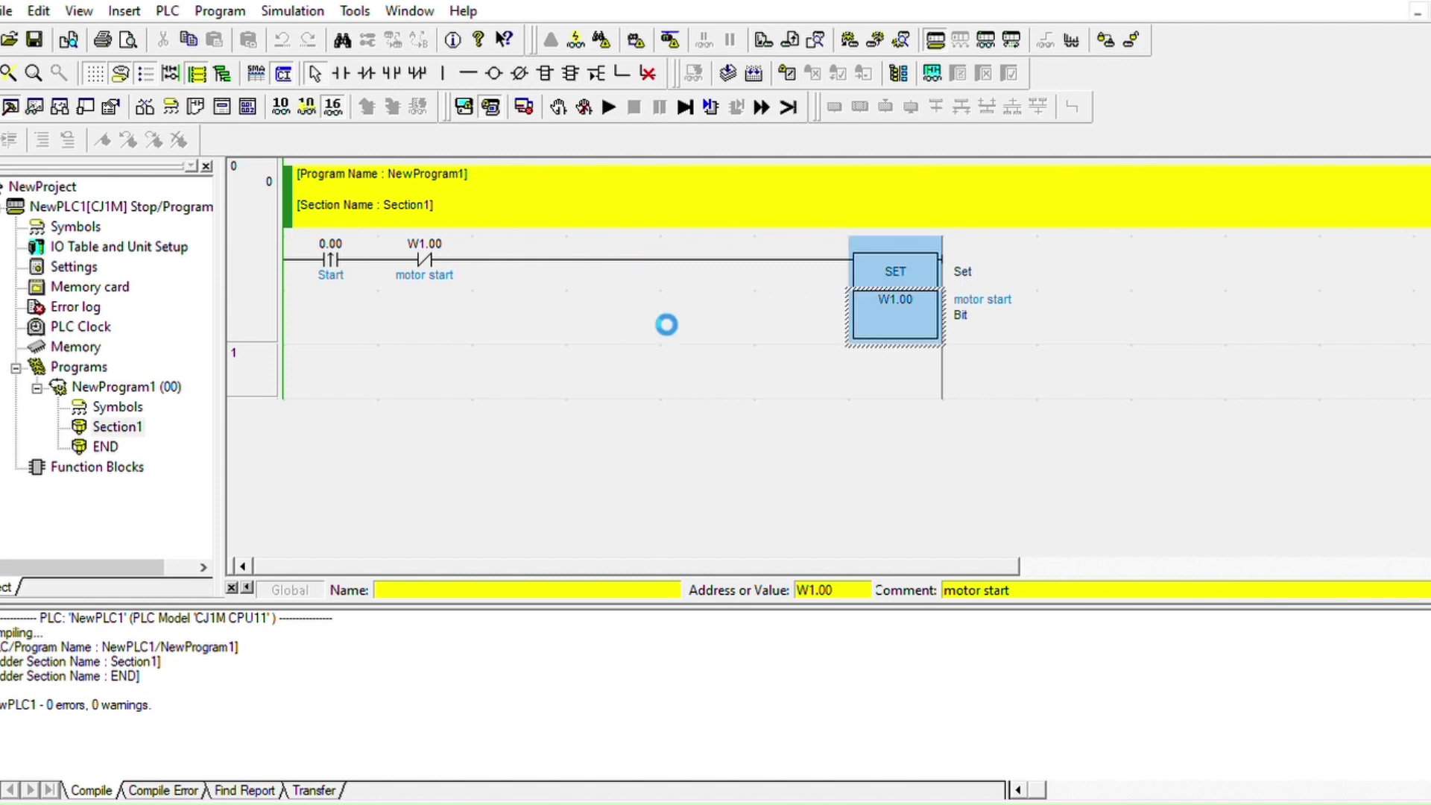
Step: Force contact 0.00 Start on so the SET output latches W1.00 motor start
left_click(325, 255)
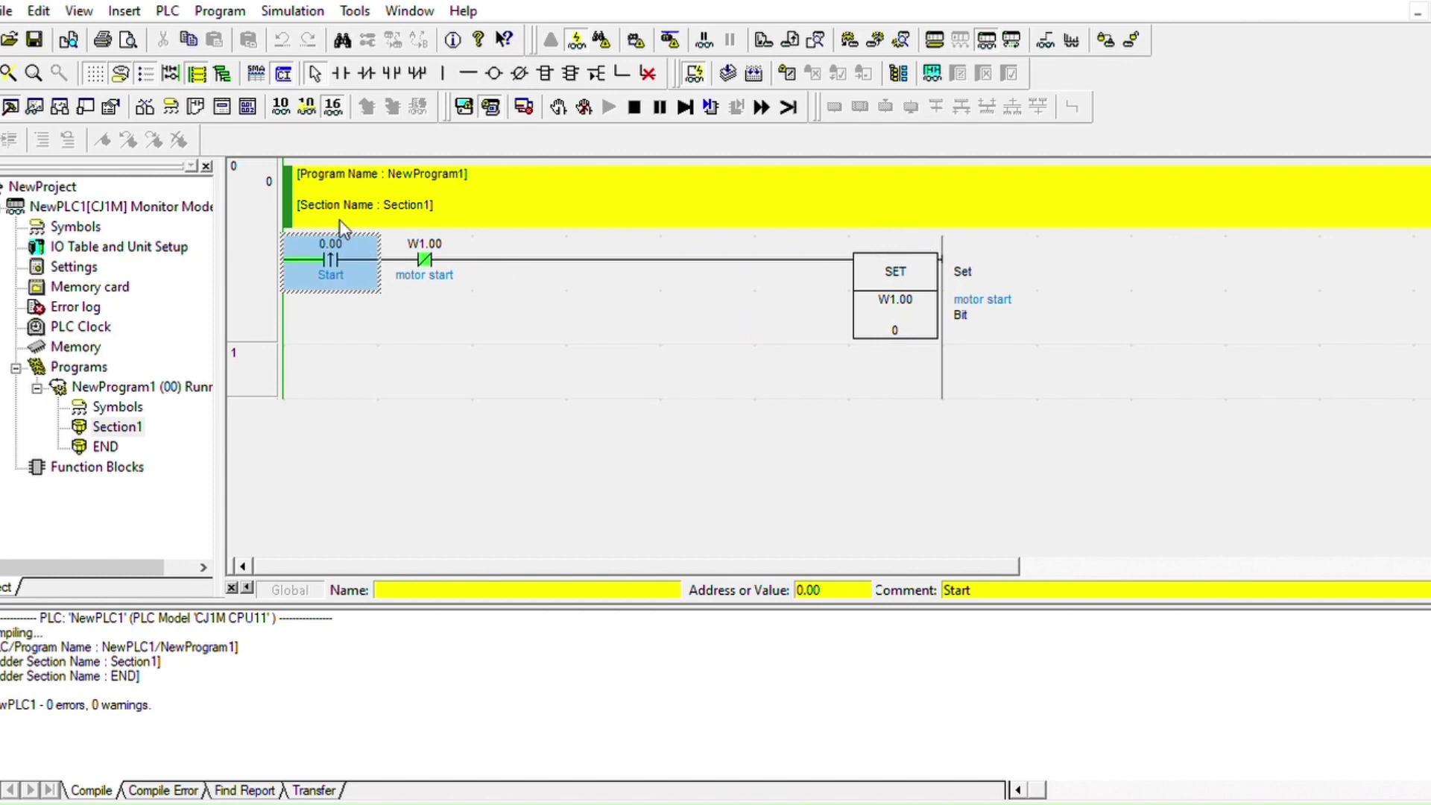
key("ctrl+j")
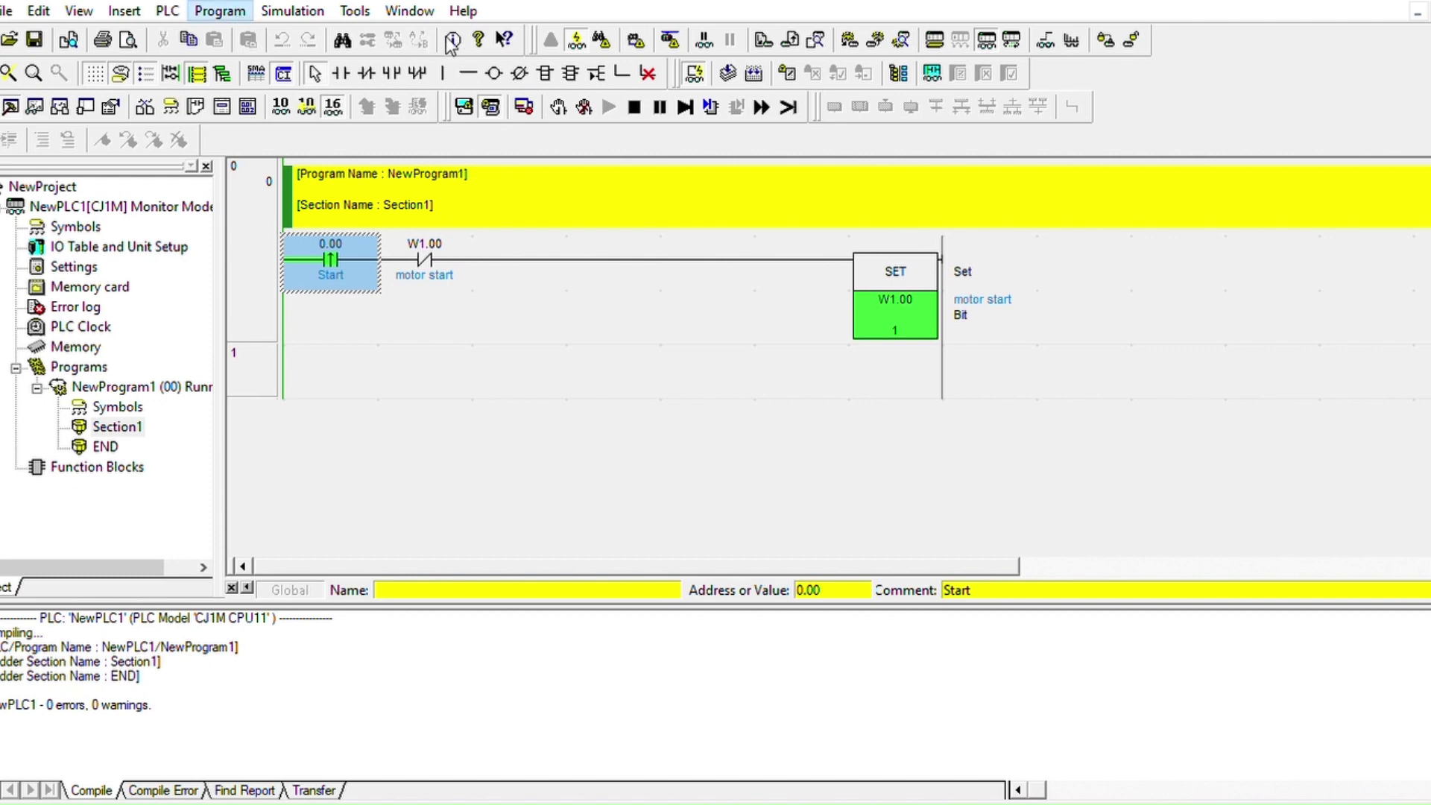
key("ctrl+w")
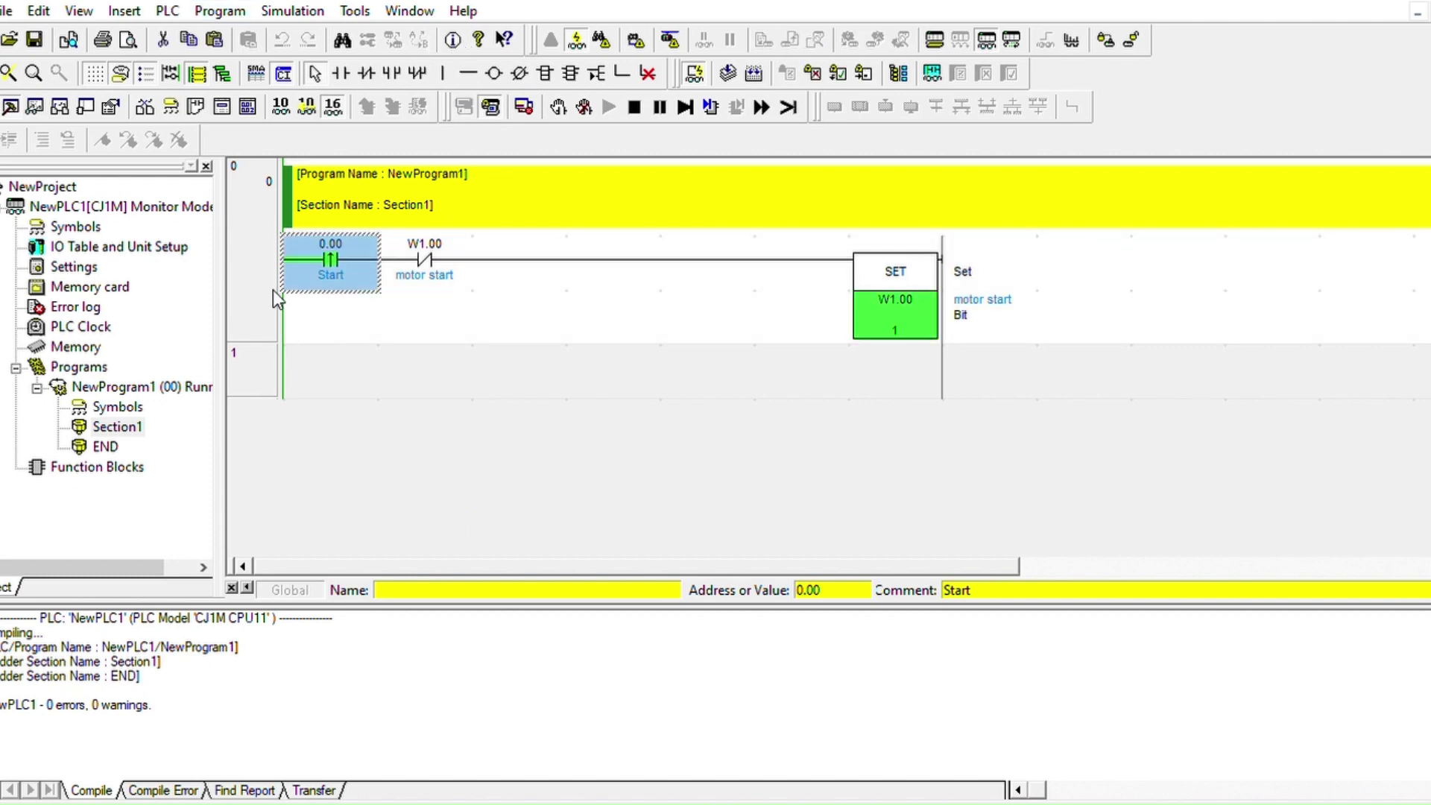
Step: Add rung 1 with the 0.01 stop contact made rising-edge (differentiate up)
left_click(273, 290)
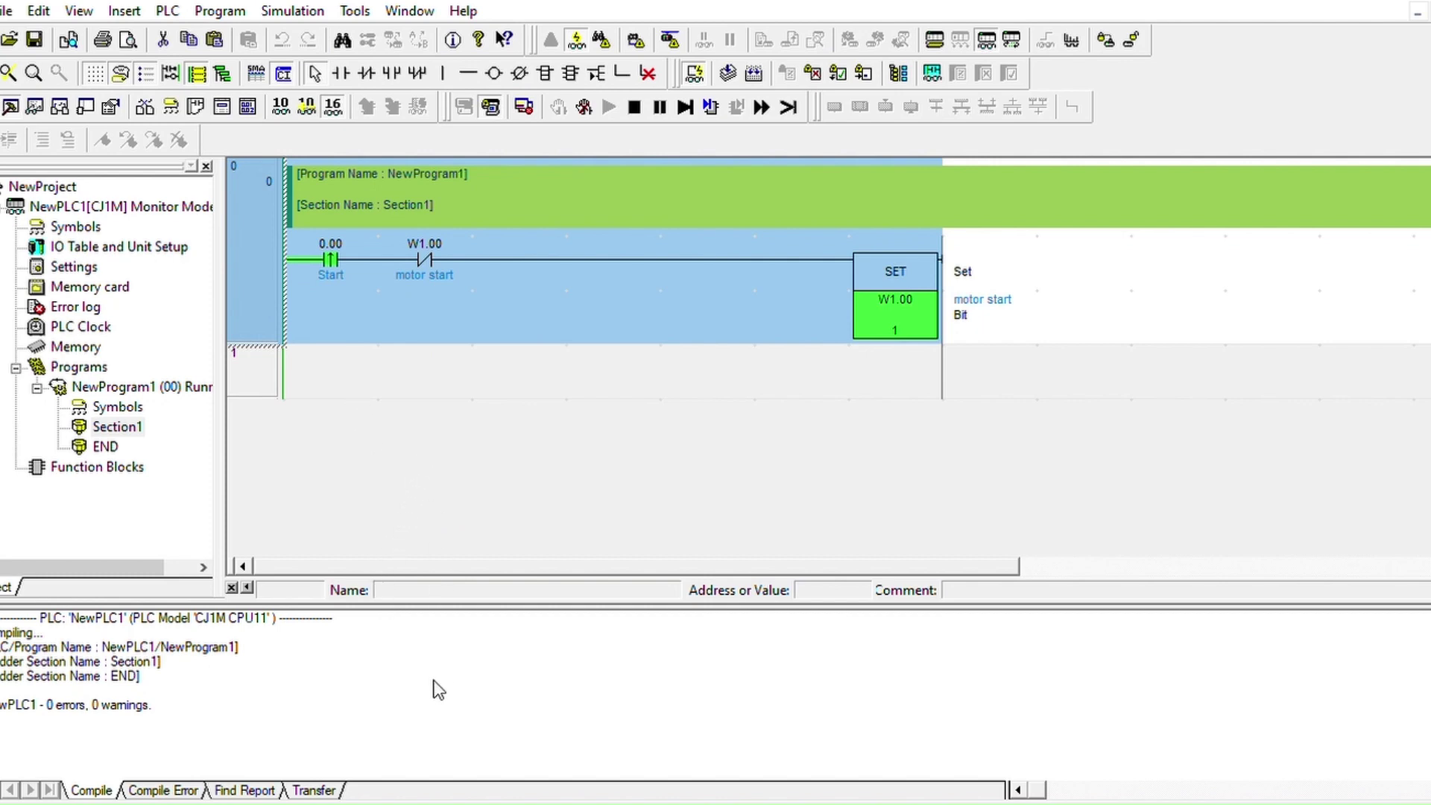
key("r")
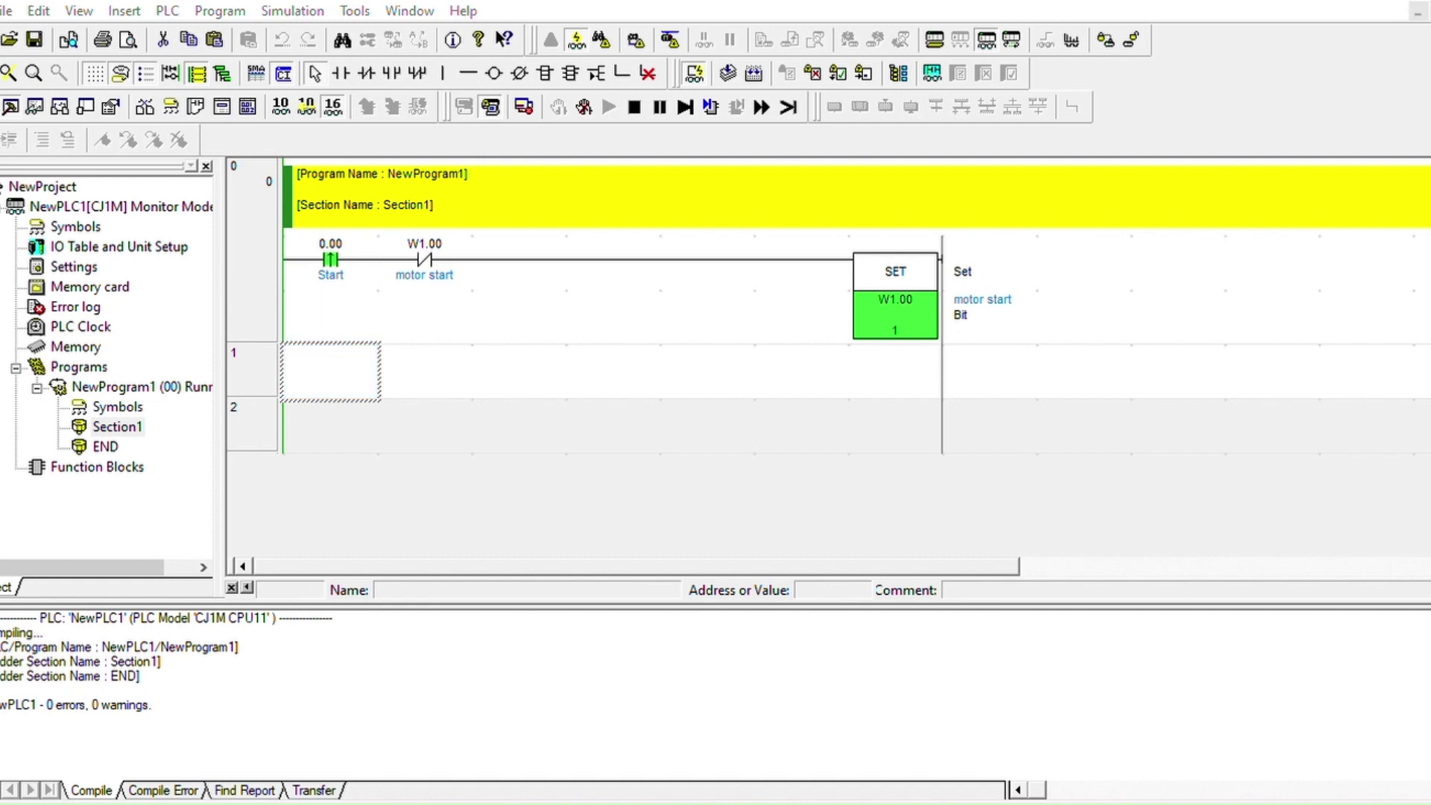
key("ctrl+v")
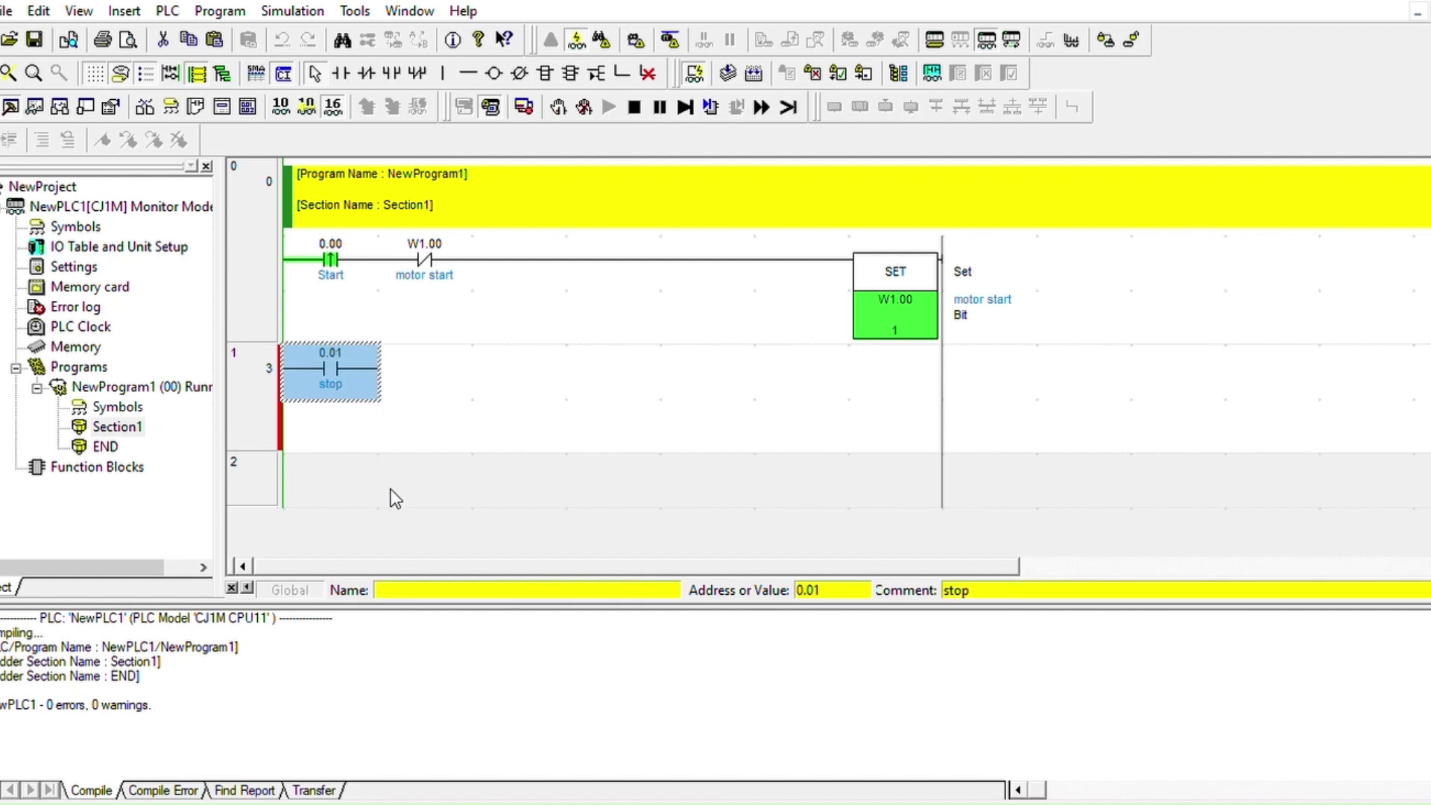
key("shift+at")
Step: Add a normally open W1.00 motor start contact after it, reaching the output column
left_click(418, 370)
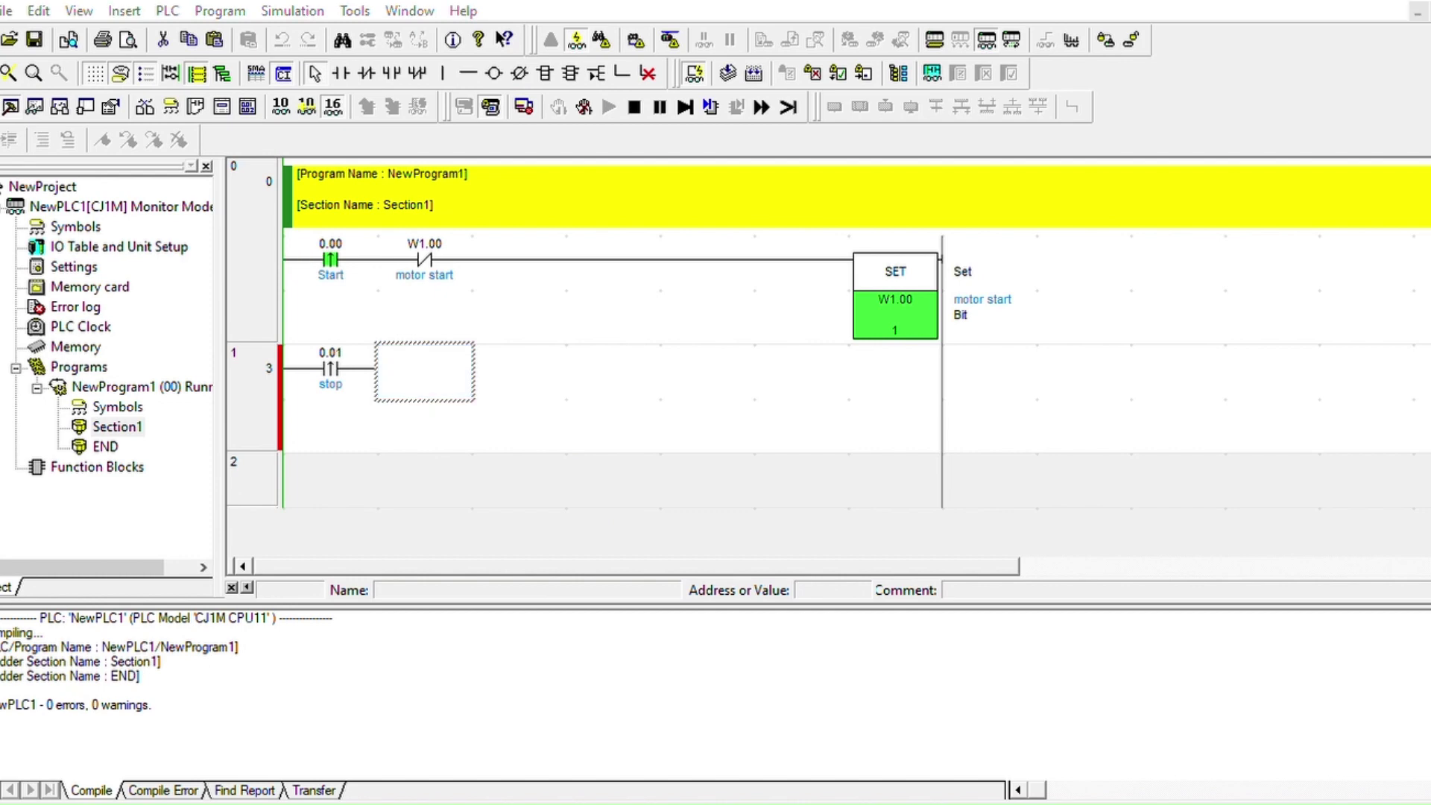
type("W1.00")
key("Return")
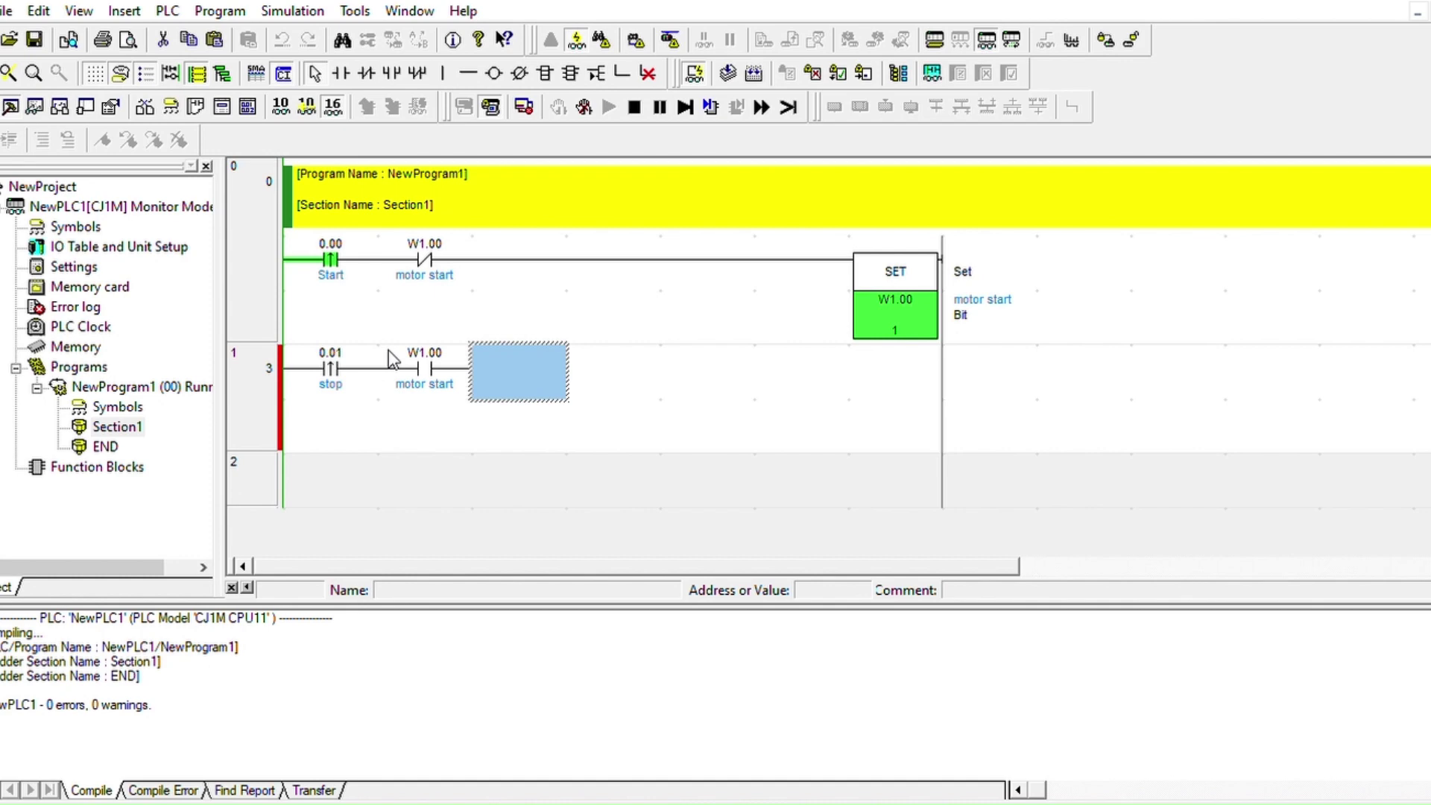
key("Right")
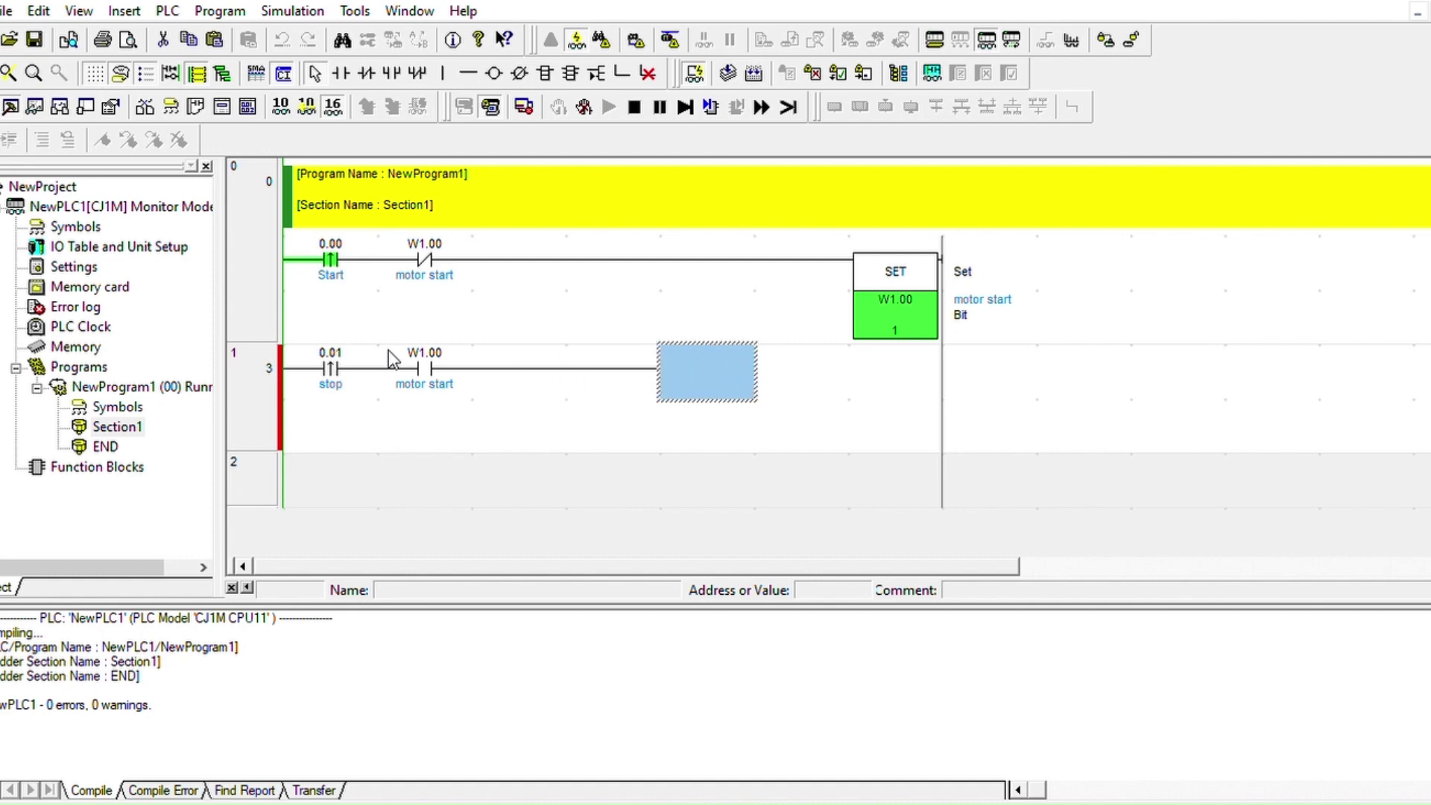
key("Right")
key("Right")
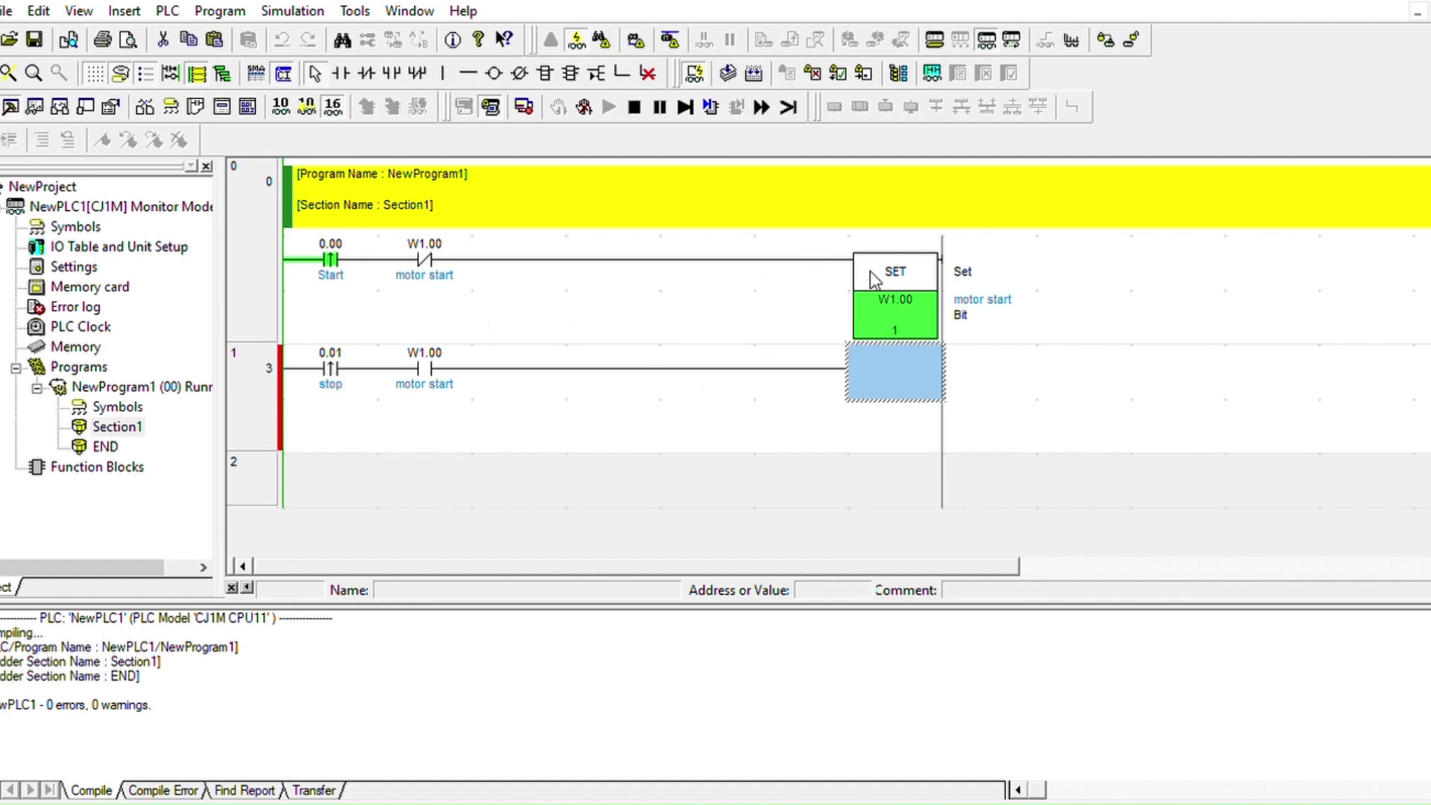
Step: End rung 1 with RSET W1.00 motor start and send the change to the simulator
left_click(544, 72)
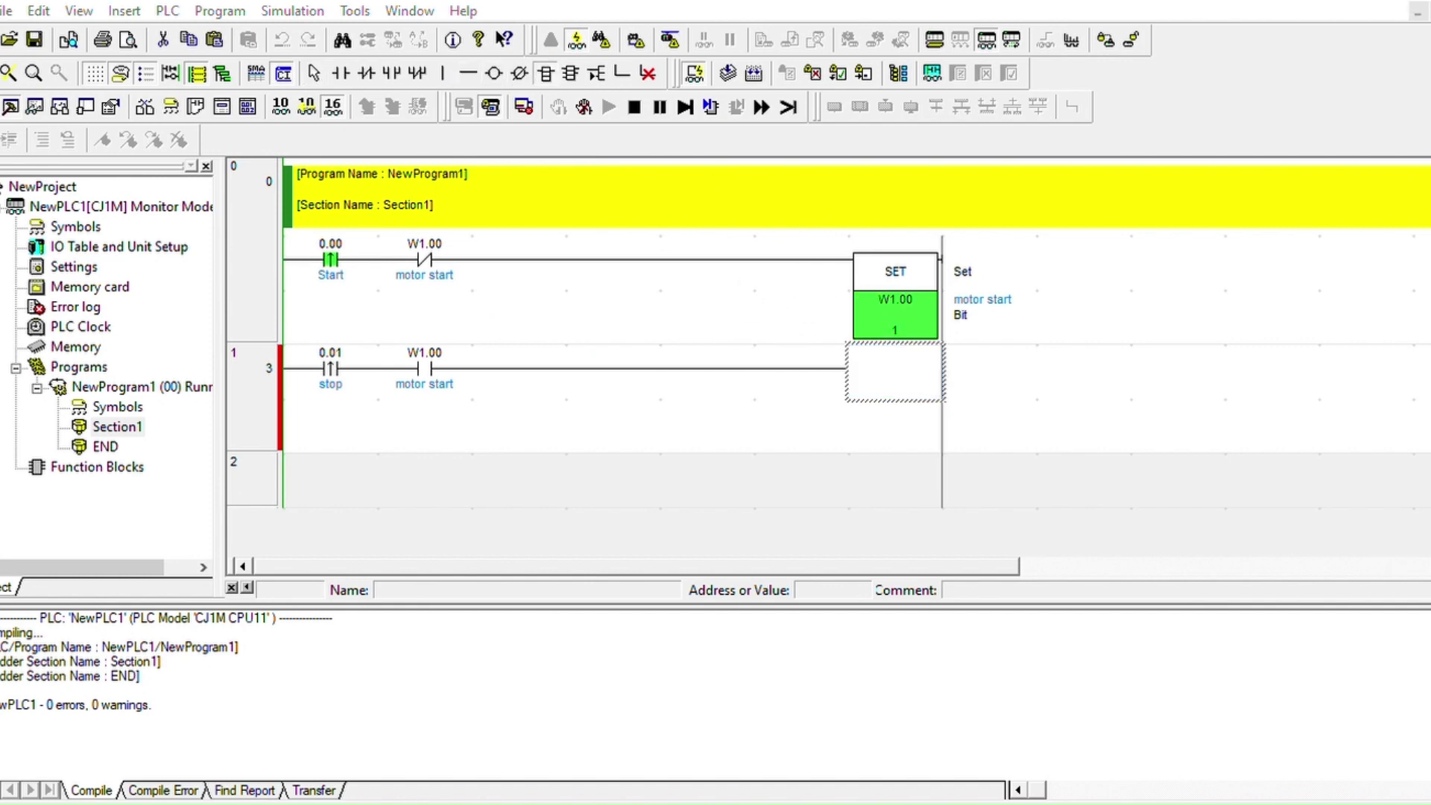
key("Return")
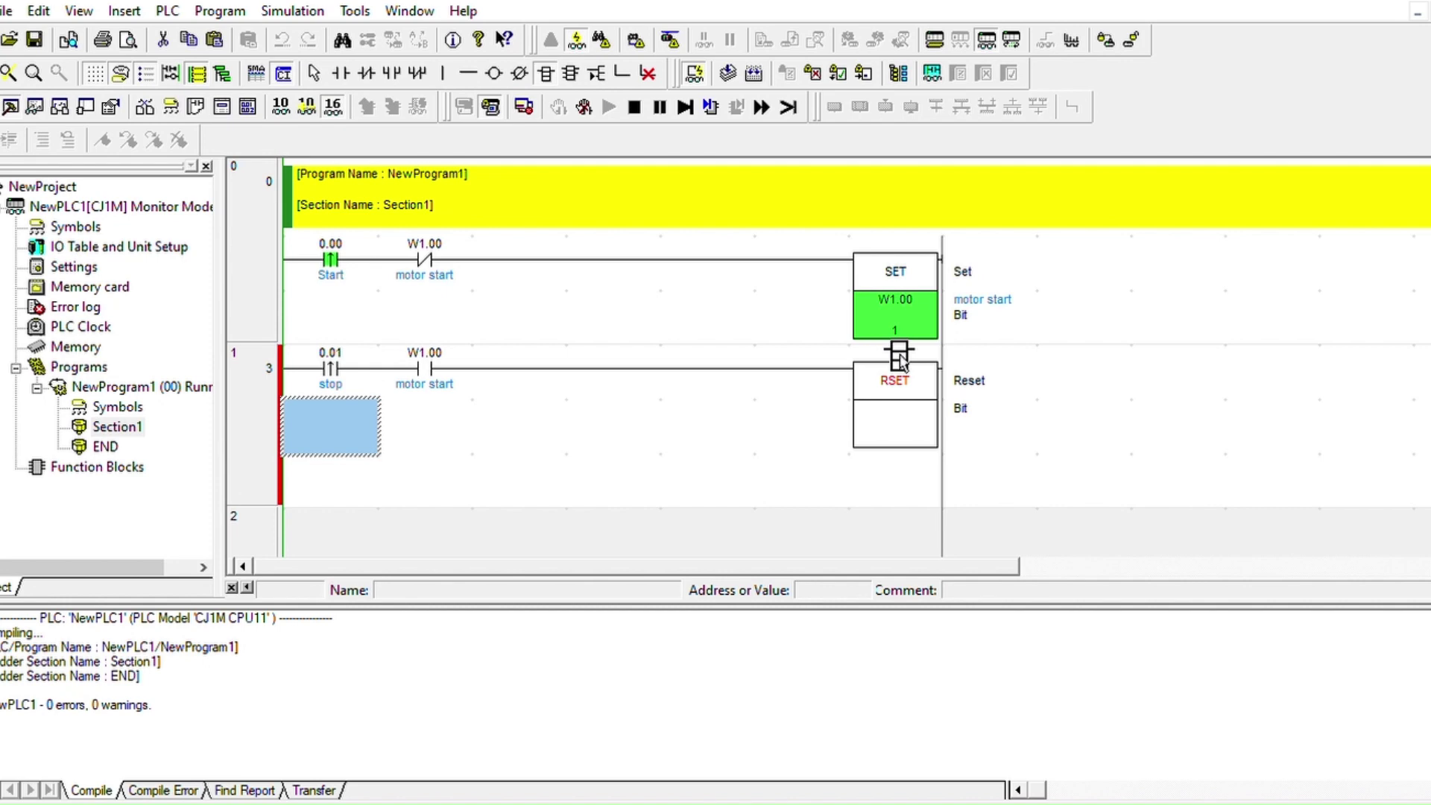
left_click(915, 421)
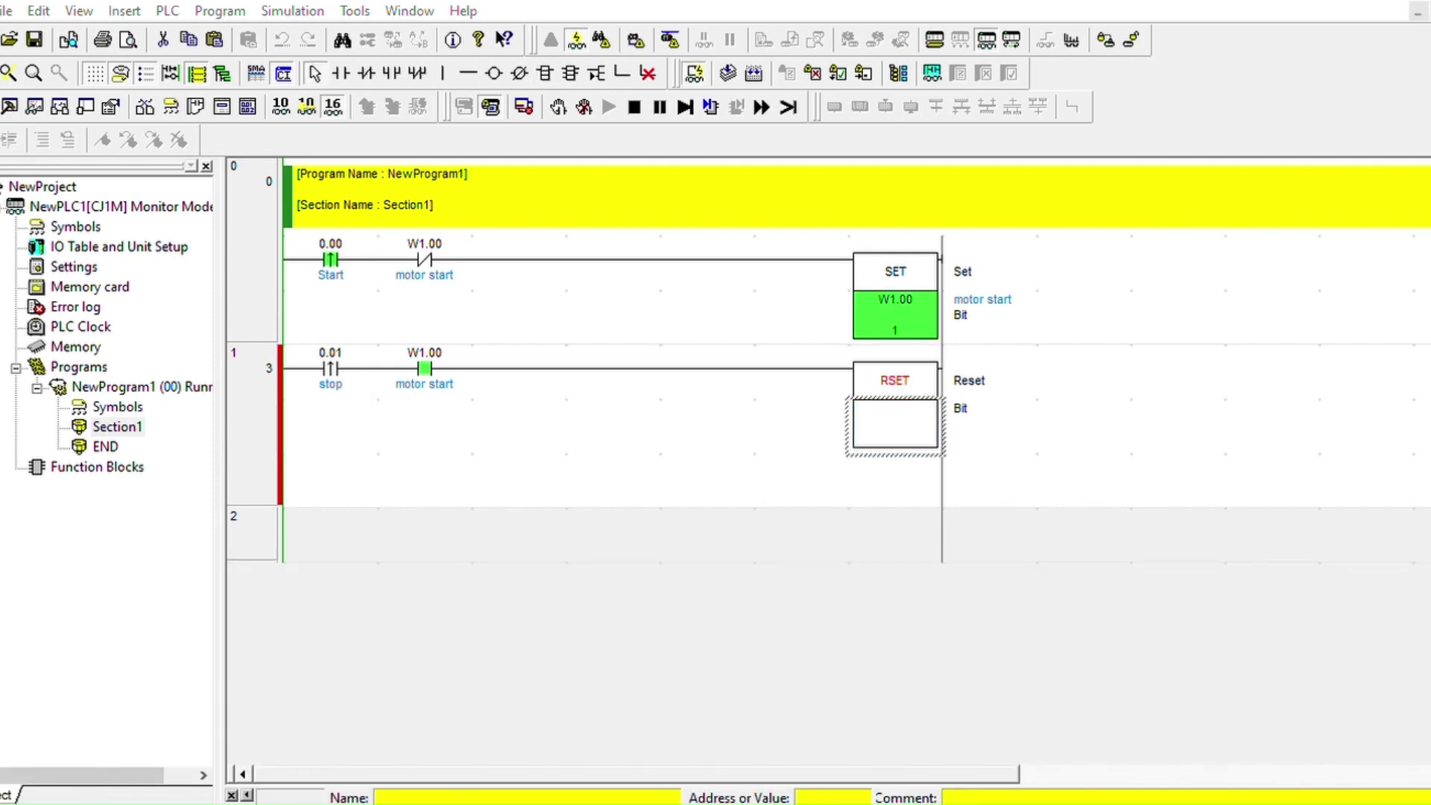
type("W1.00")
key("Return")
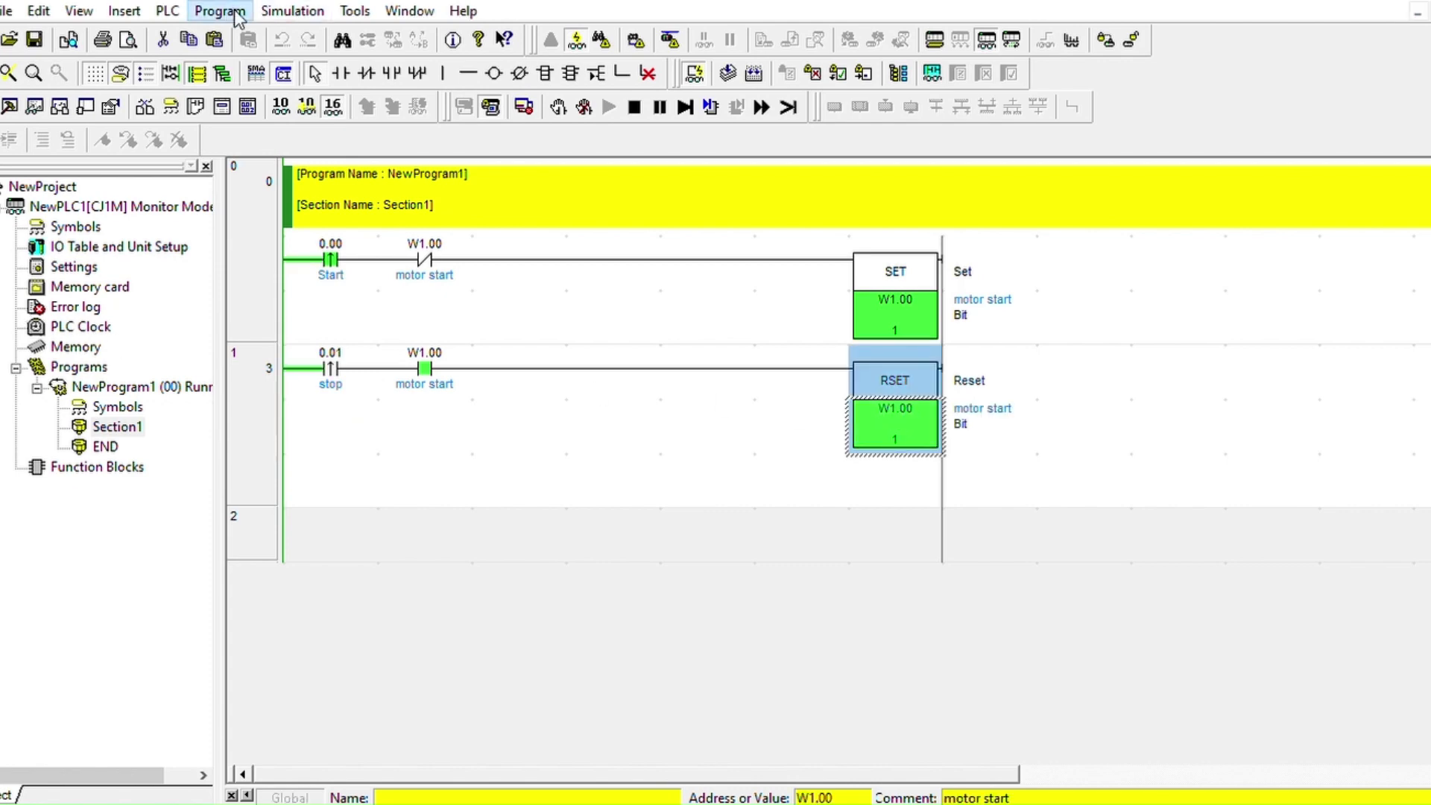
left_click(468, 51)
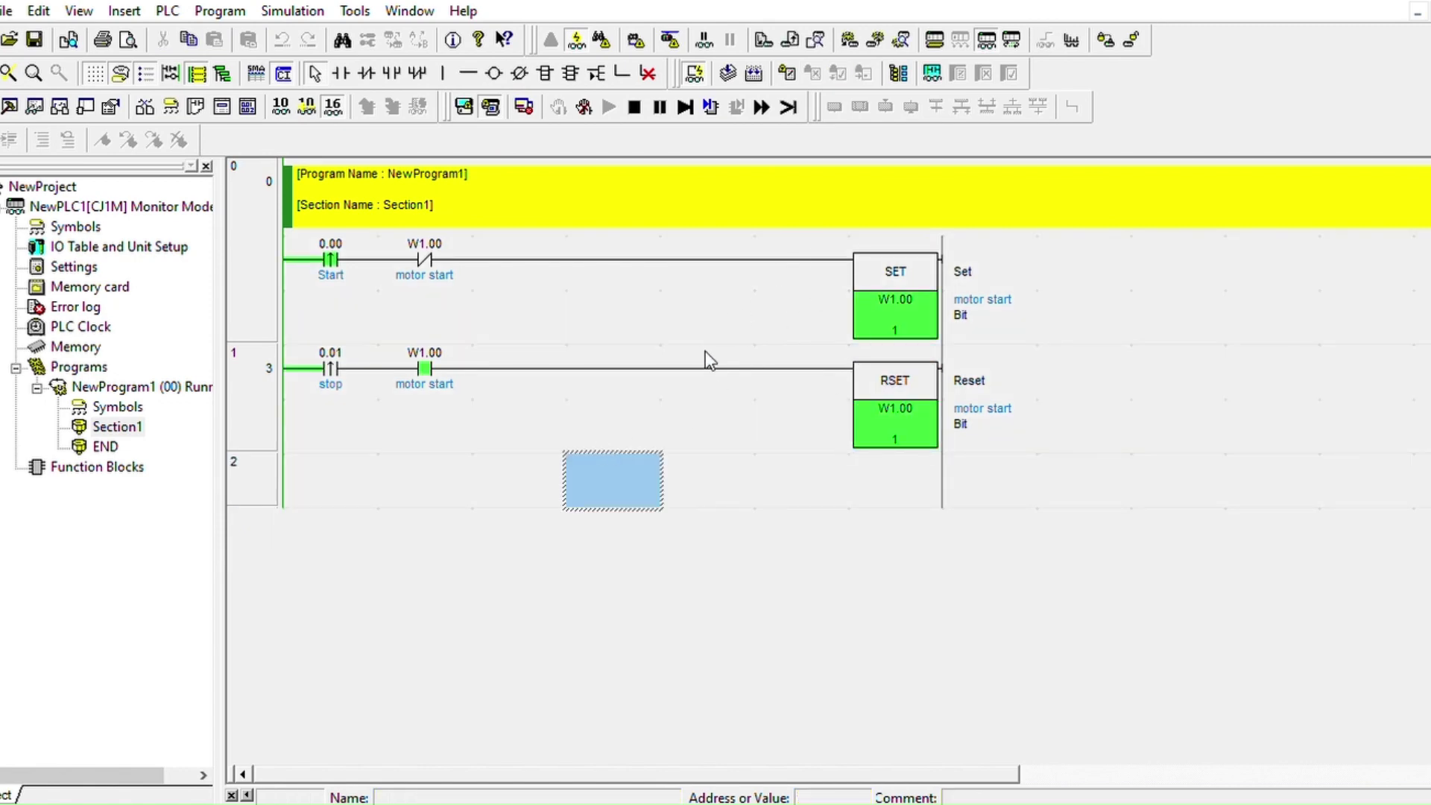
Step: Force stop contact 0.01 on, resetting W1.00 motor start, then cancel the force
left_click(336, 375)
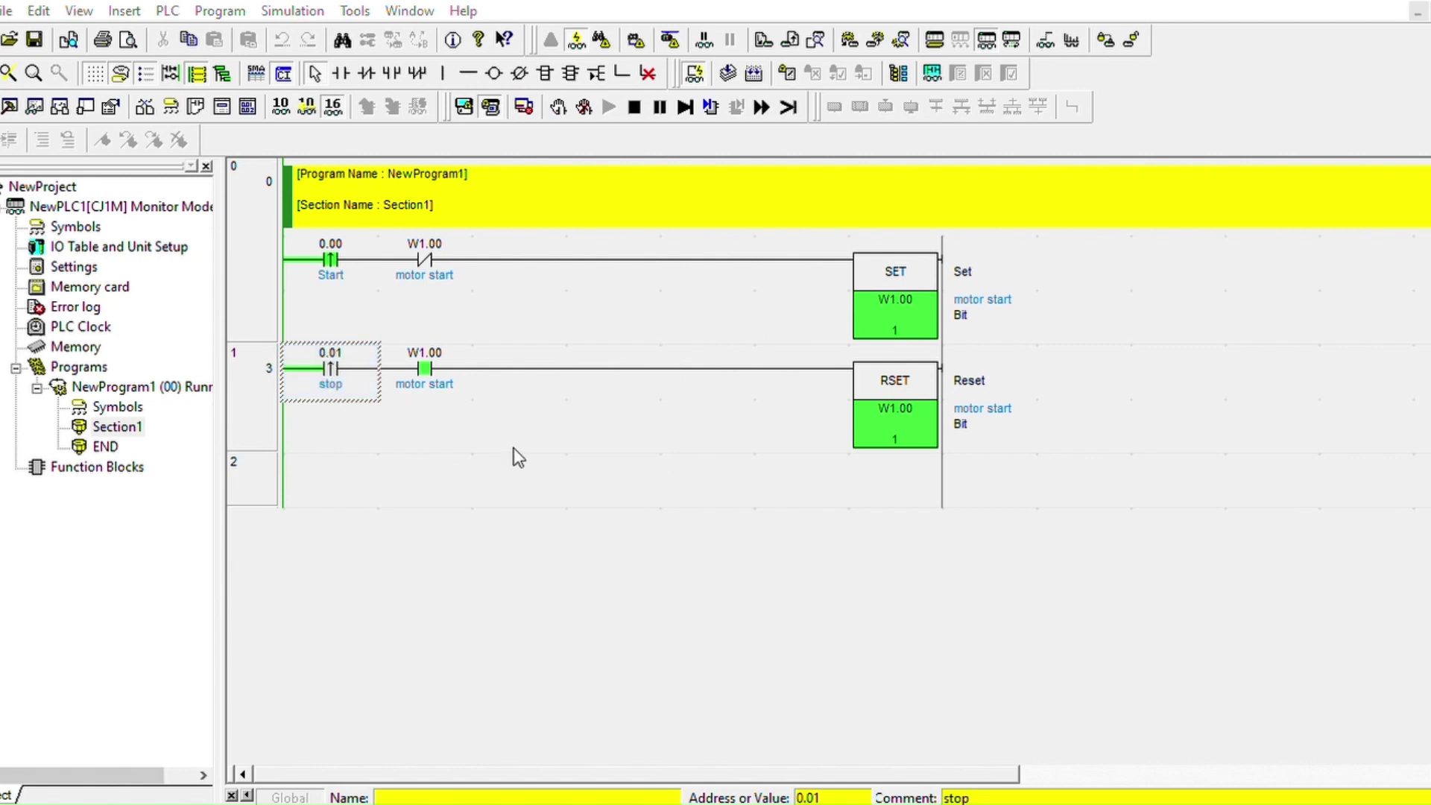
key("ctrl+j")
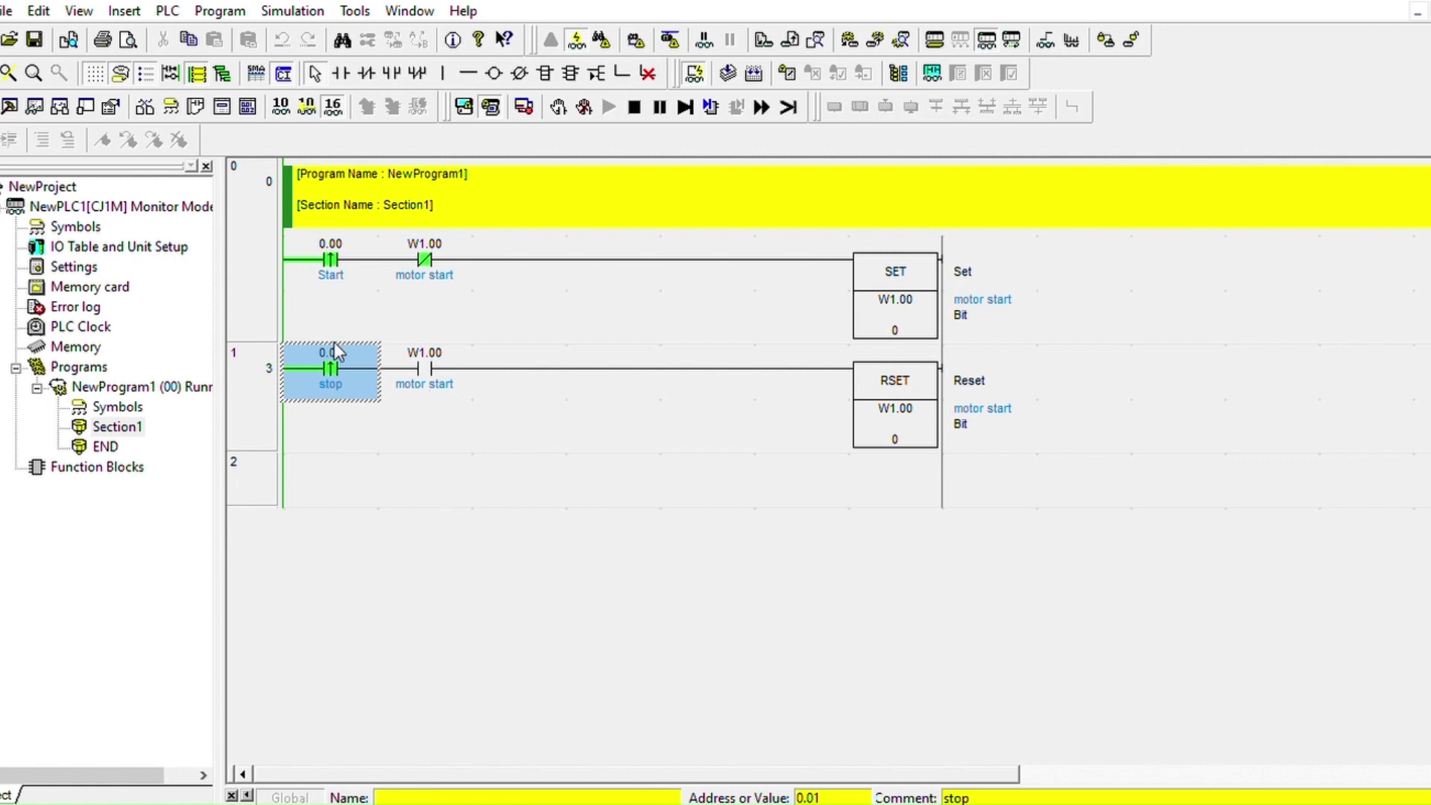
key("ctrl+k")
Step: Force the 0.00 Start contact on, then deselect it
left_click(334, 260)
key("ctrl+j")
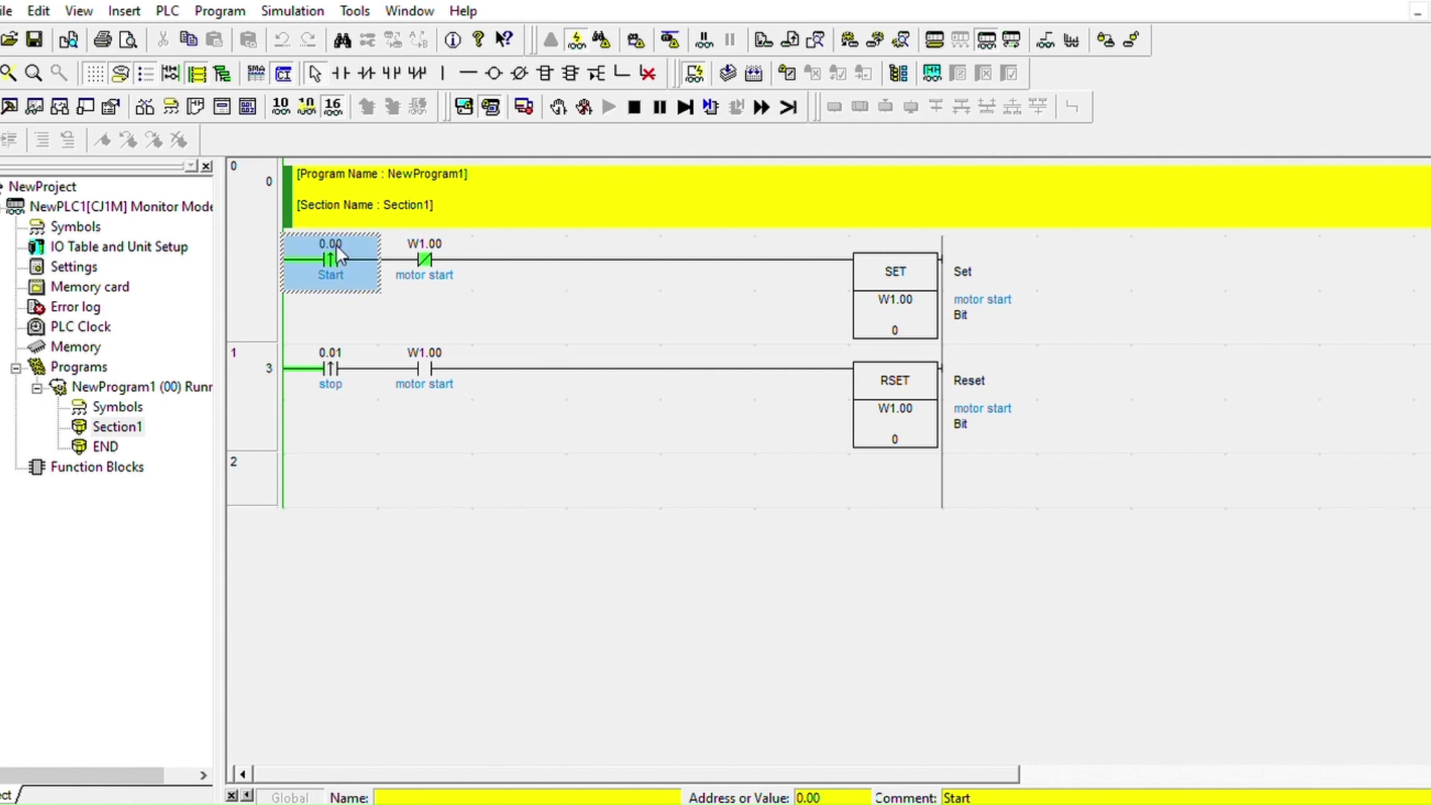
left_click(642, 475)
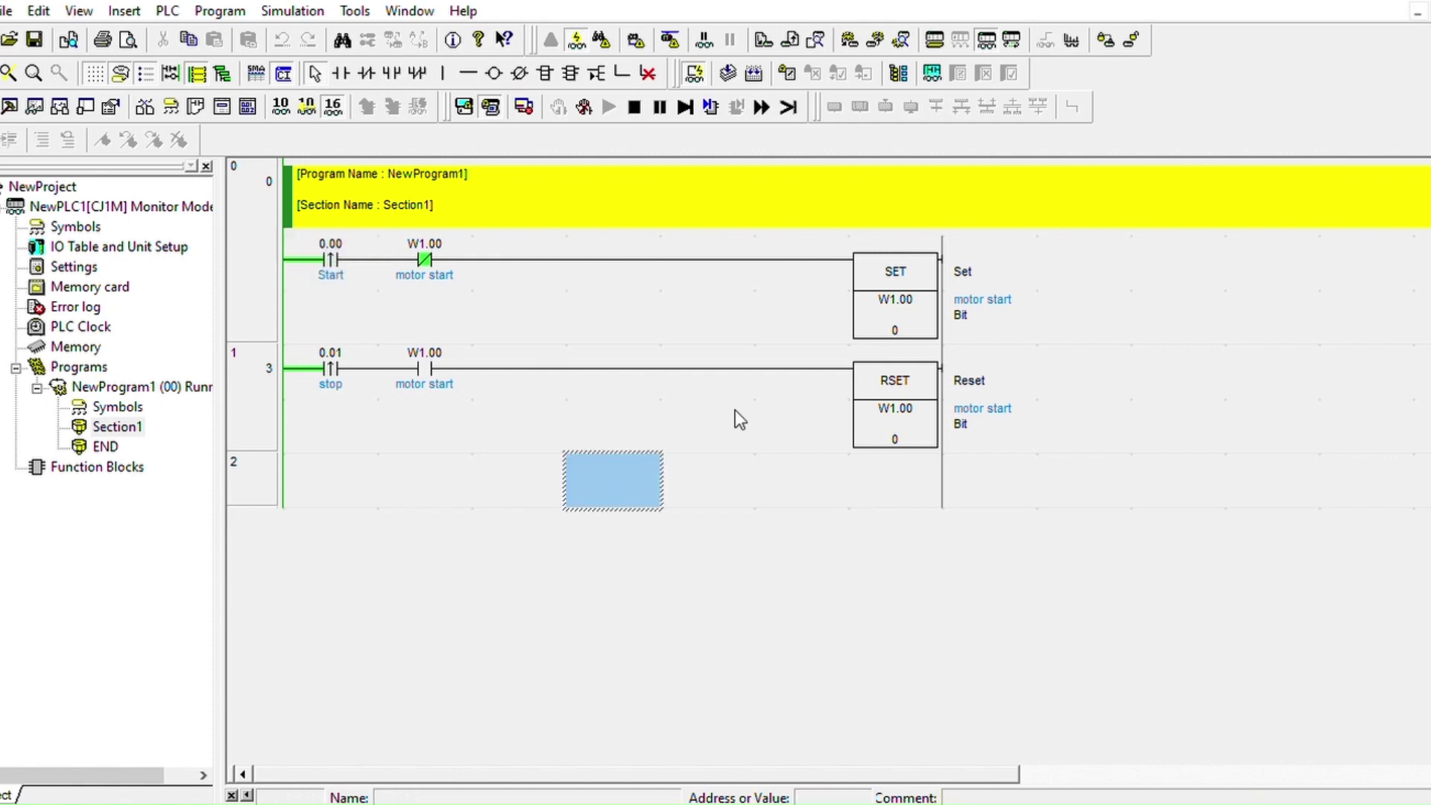